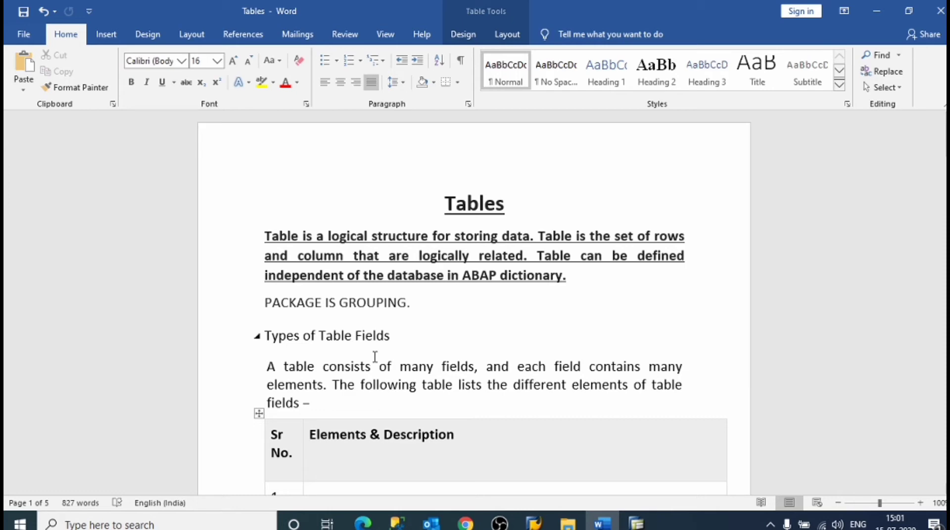
- Read the Tables document's notes on table definition, field name and key flag, comparing them with the ZASP table's field list
scroll(375, 356, down, 3)
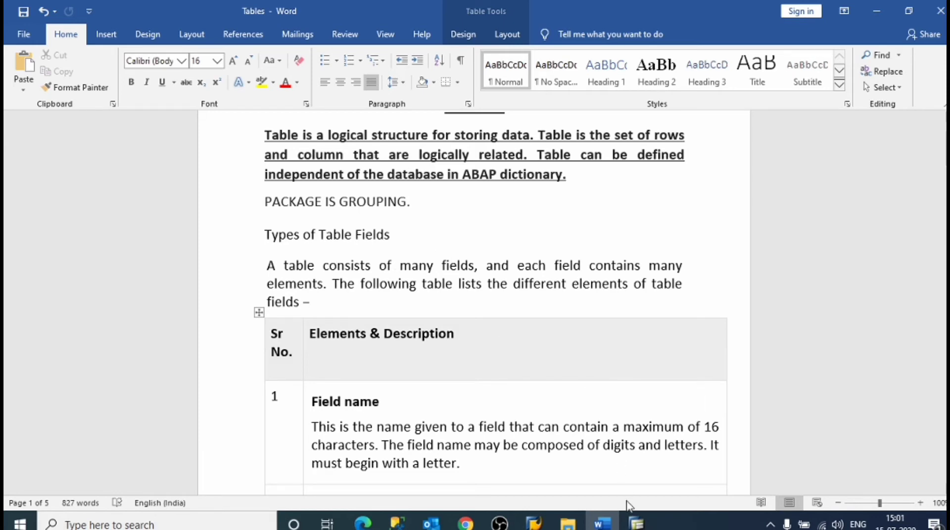
click(636, 523)
click(576, 501)
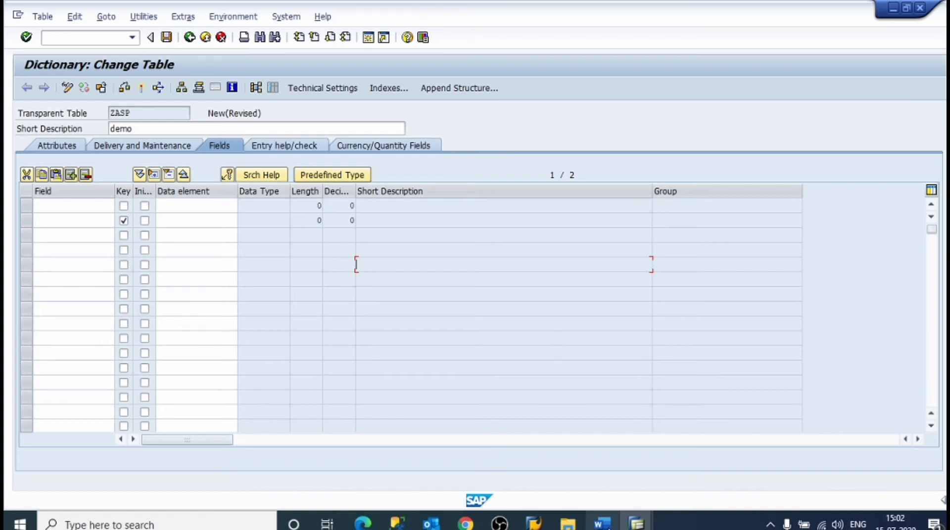
click(602, 523)
scroll(456, 392, down, 1)
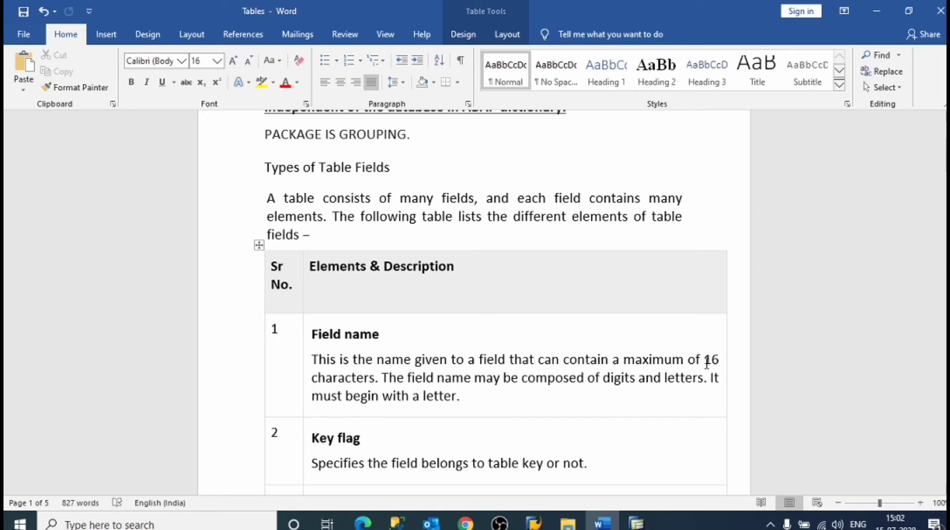
key(alt+Tab)
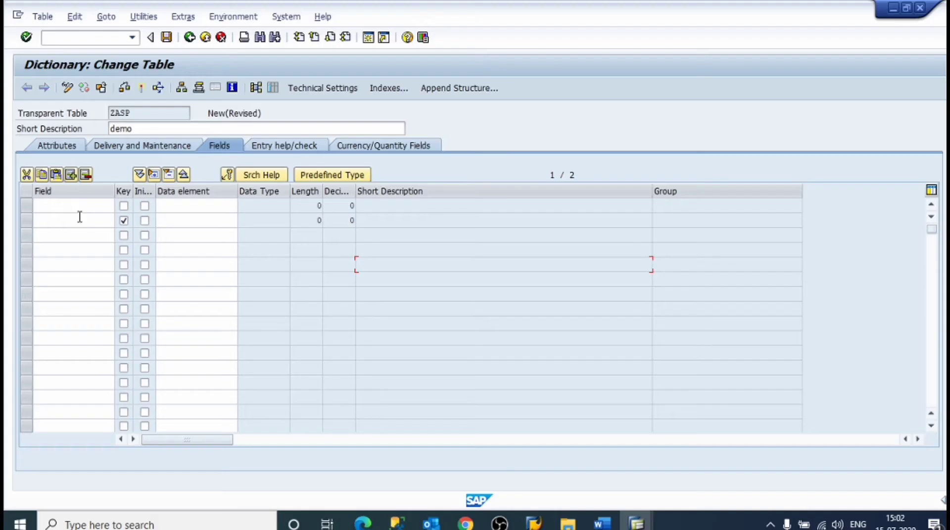
click(77, 208)
key(alt+Tab)
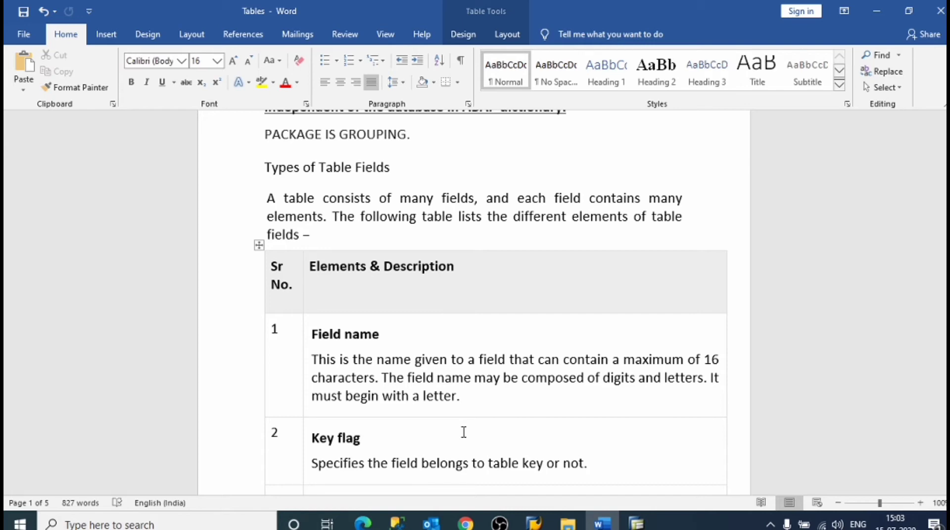
- Widen the Key, Initial Values, Length and Decimal Places columns in the ZASP table's field list
key(alt+Tab)
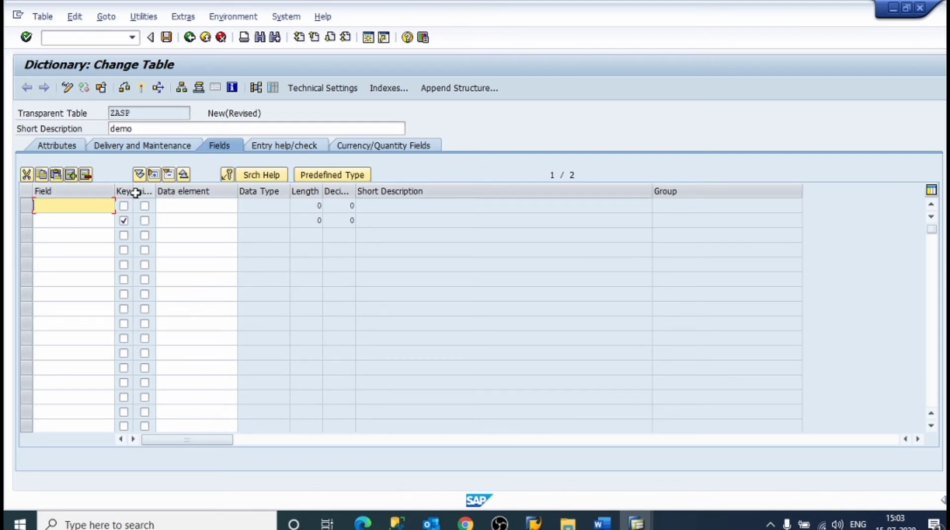
drag(132, 193, 260, 198)
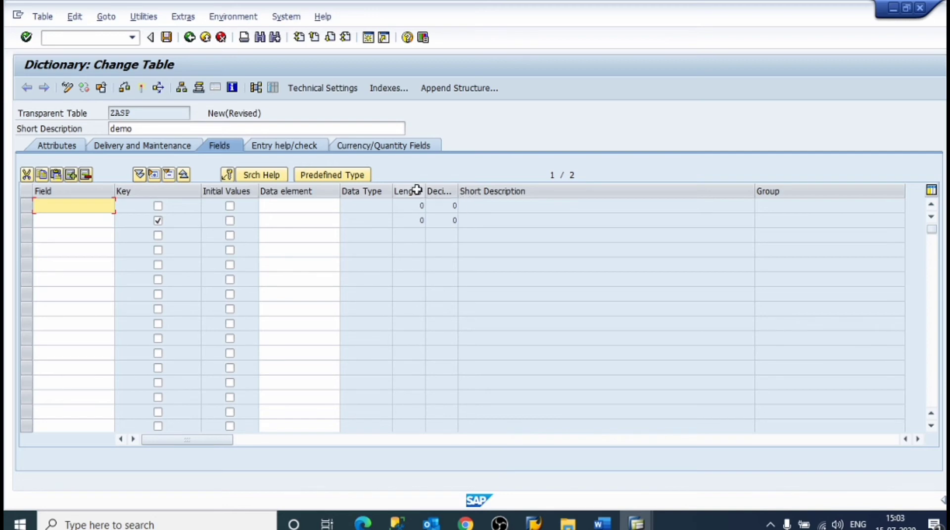
drag(425, 191, 526, 198)
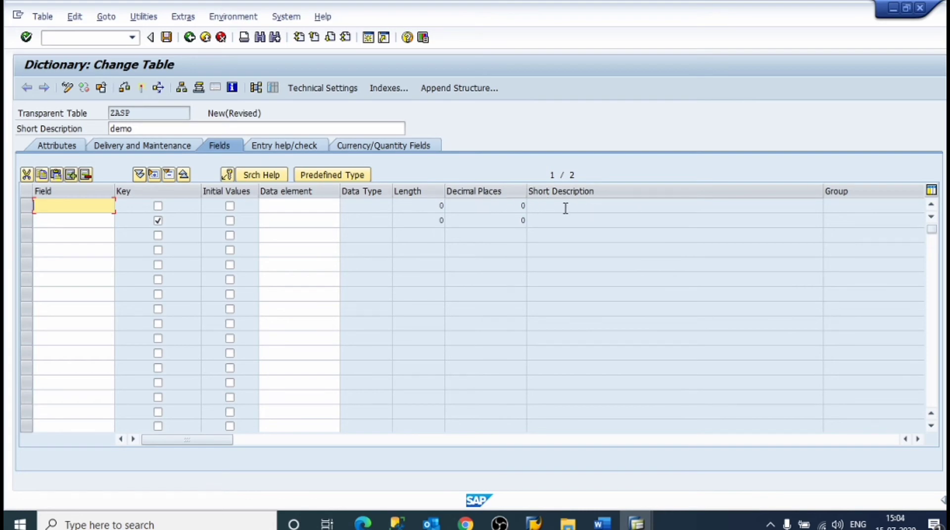
- Check the key flag notes in the Tables document and toggle the Key flag of ZASP's first field row on and off
click(602, 523)
scroll(444, 374, down, 2)
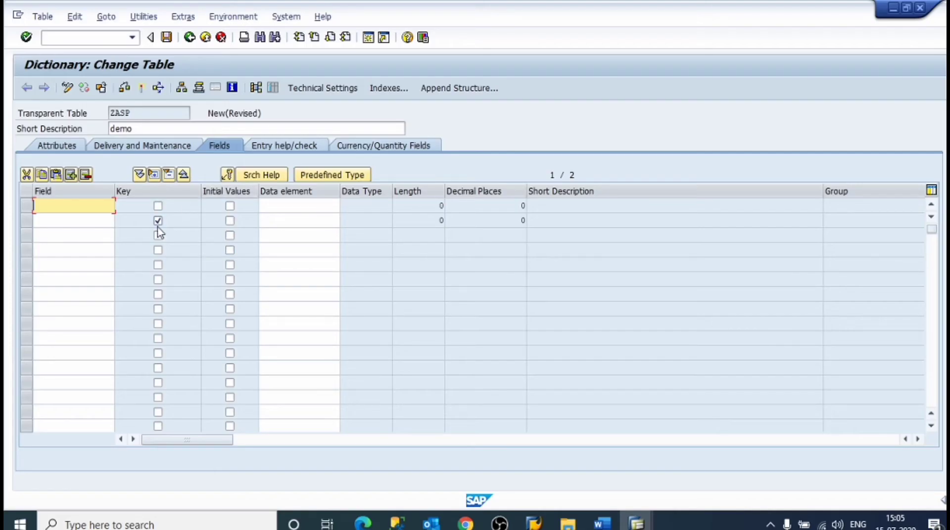
click(158, 207)
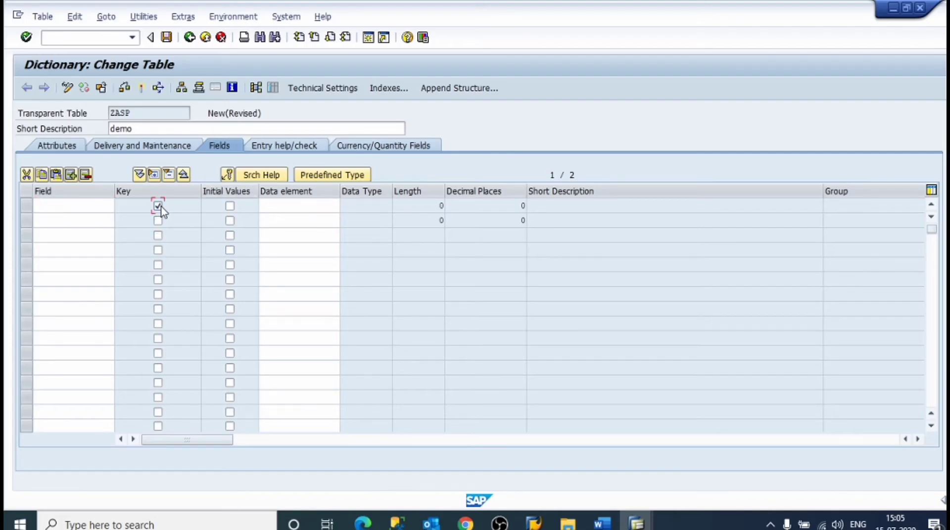
click(159, 207)
click(161, 207)
click(162, 206)
- Read the descriptions of field type, field length, decimal places and short text, comparing them with the ZASP field list columns
click(602, 522)
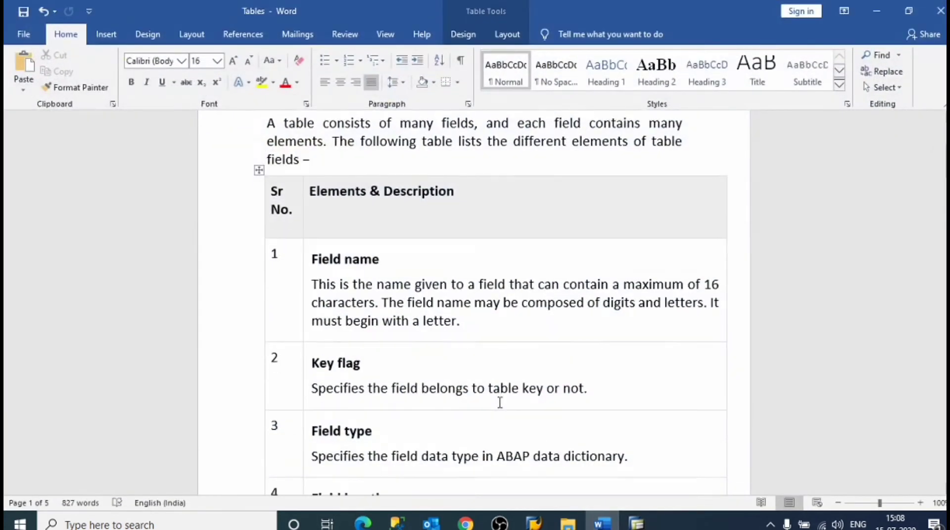
scroll(498, 401, down, 3)
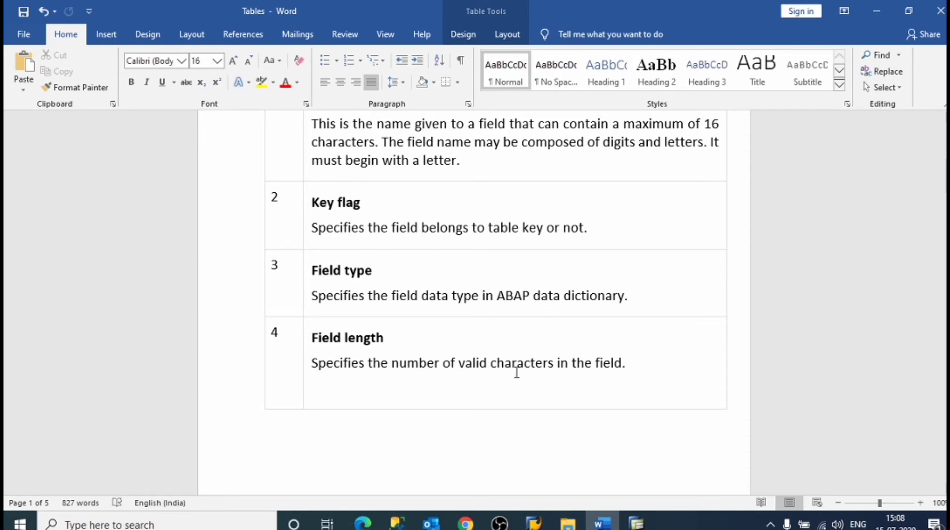
click(607, 525)
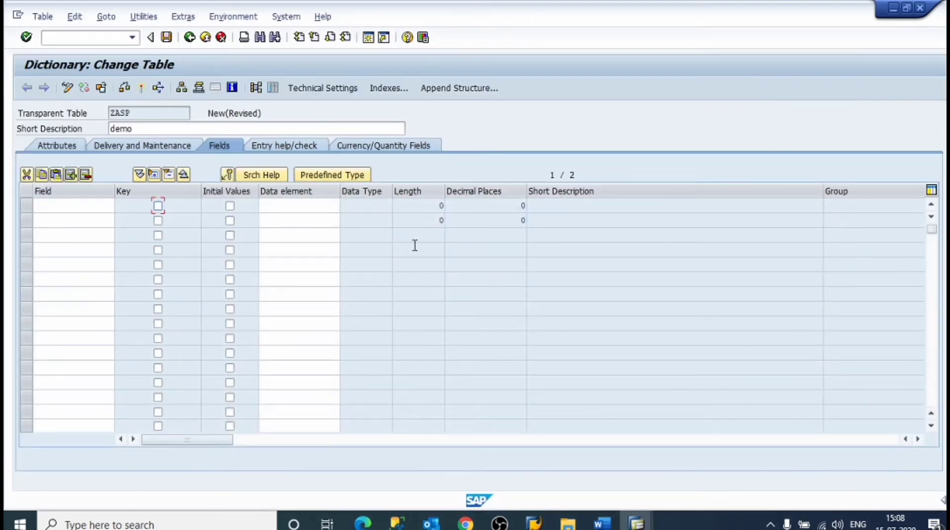
click(603, 525)
scroll(462, 399, down, 8)
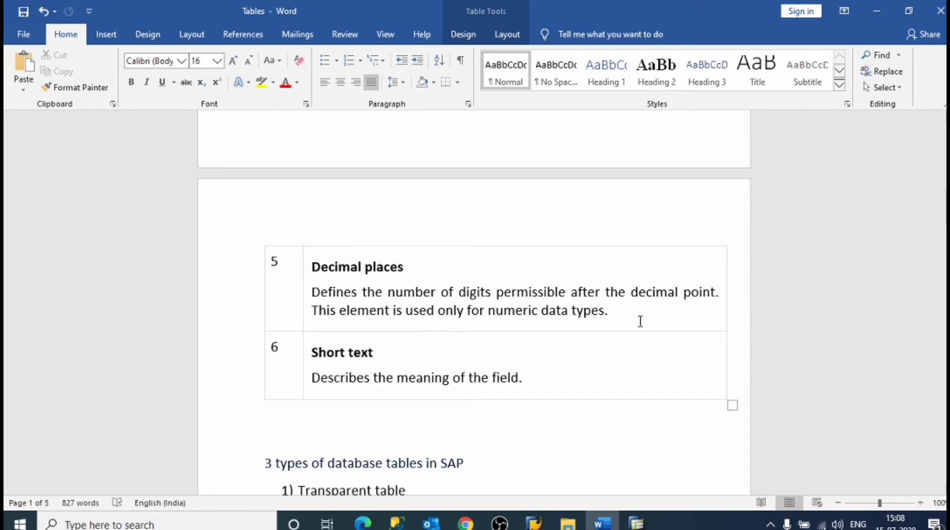
click(601, 524)
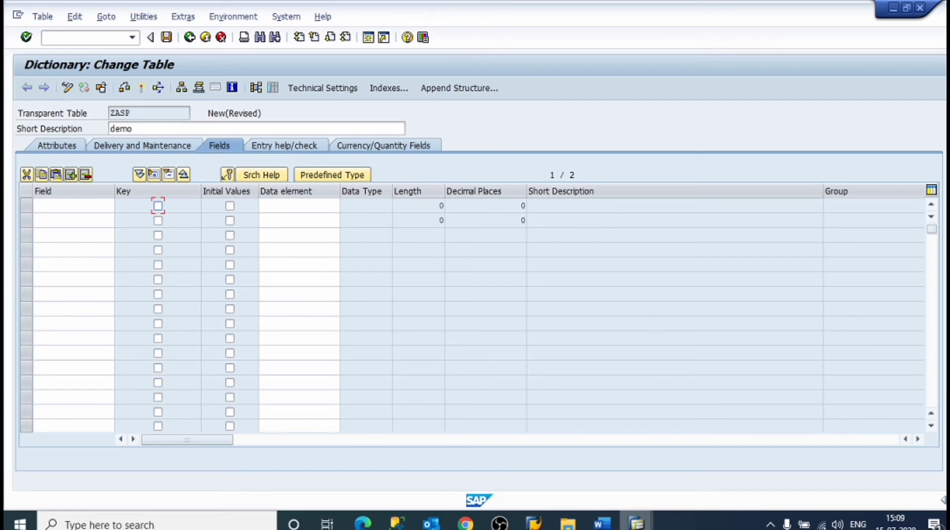
mouse_move(638, 525)
click(603, 523)
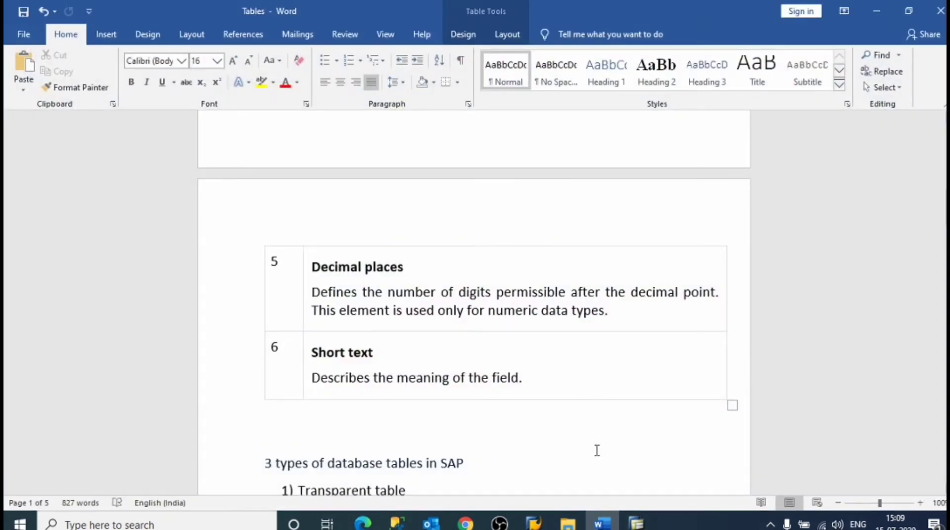
click(606, 525)
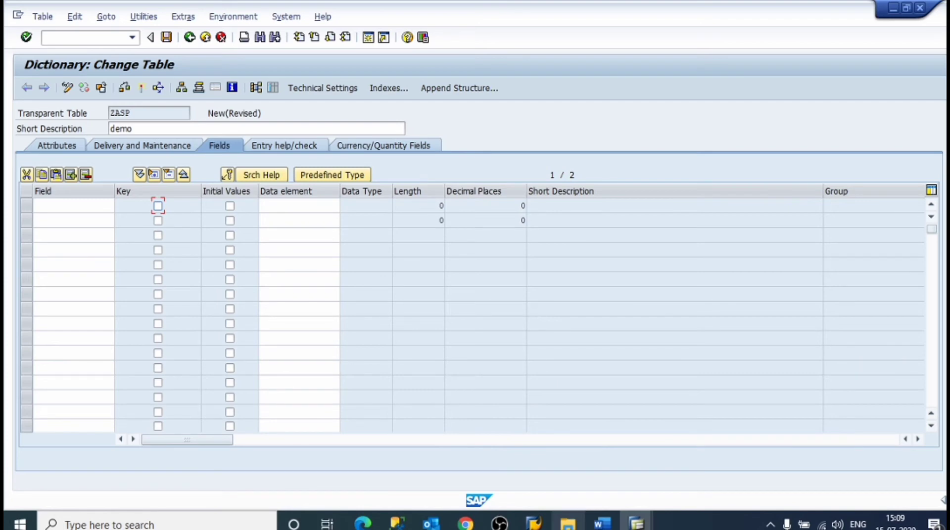
- Read the notes on the three SAP database table types and the differences between tables and structures
click(602, 523)
scroll(426, 372, down, 3)
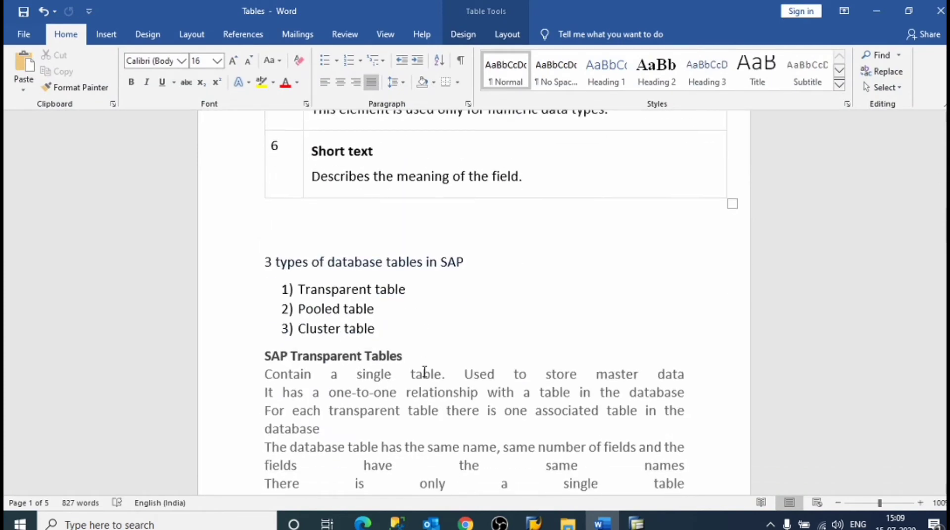
scroll(424, 371, up, 2)
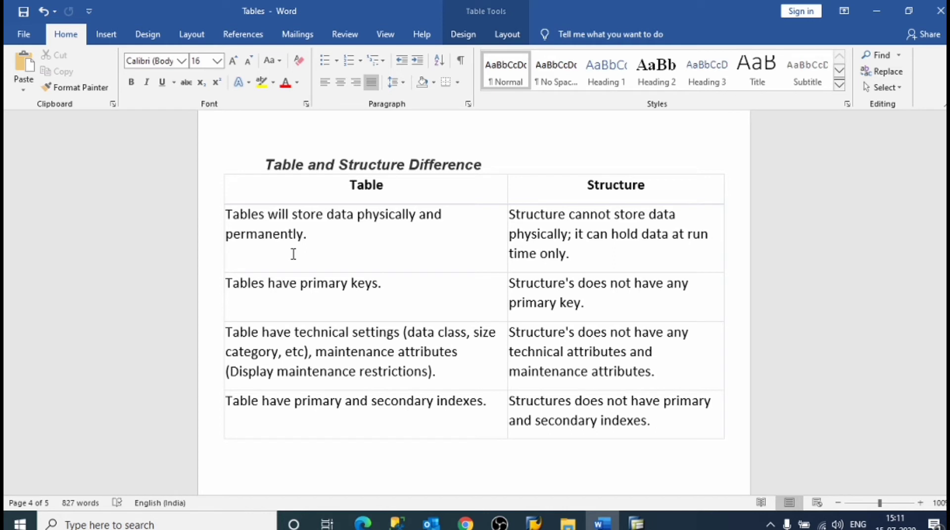
- Add the field NAME to table ZASP as a key field with initial values and data element MNAME
click(606, 525)
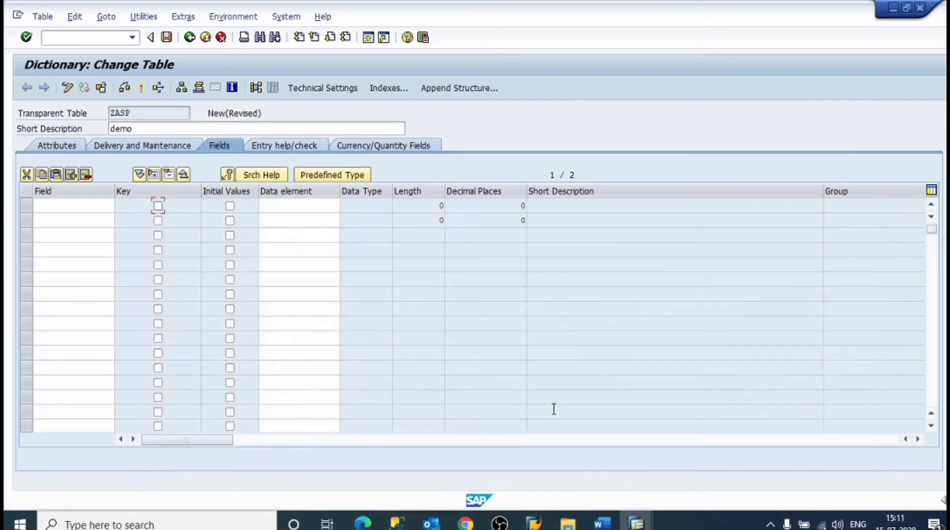
text(name)
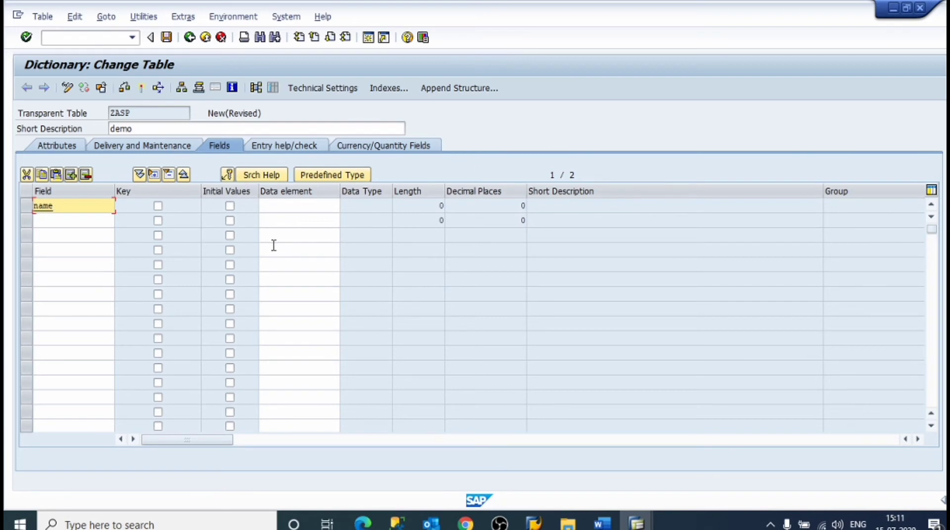
click(160, 207)
click(230, 206)
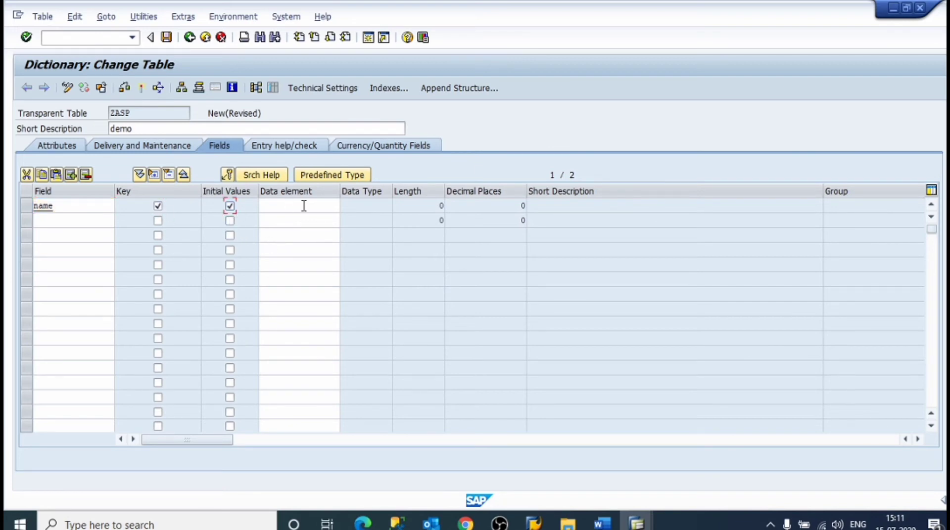
click(304, 206)
text(mname)
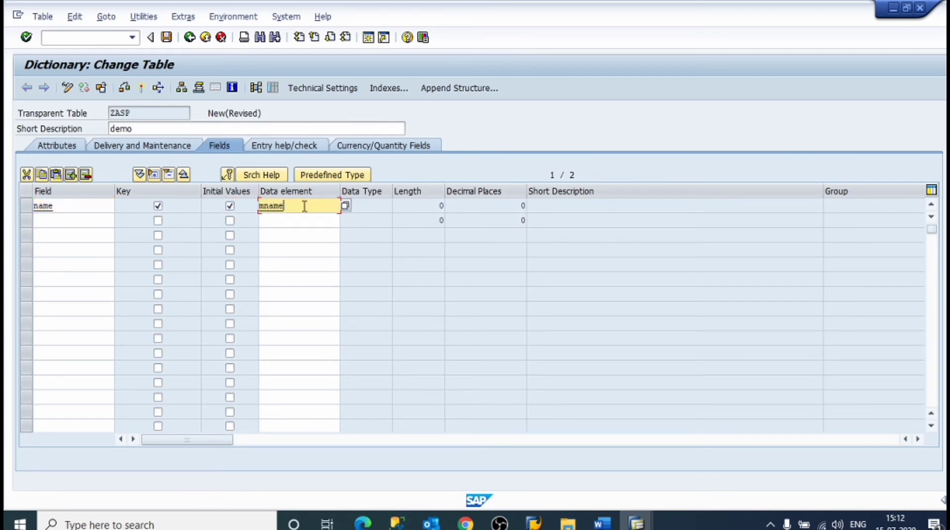
key(Return)
click(365, 237)
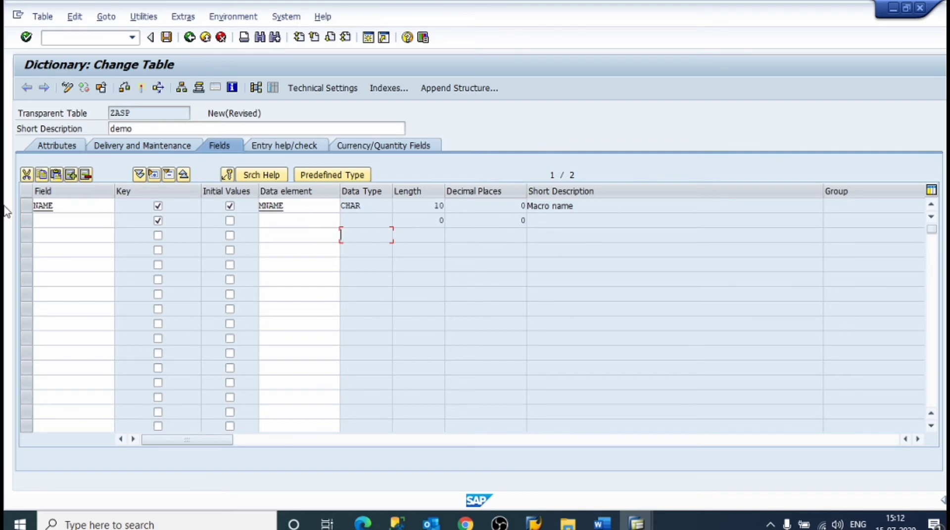
- Toggle the Key flag of the empty second field row in table ZASP off, on and off again
click(158, 220)
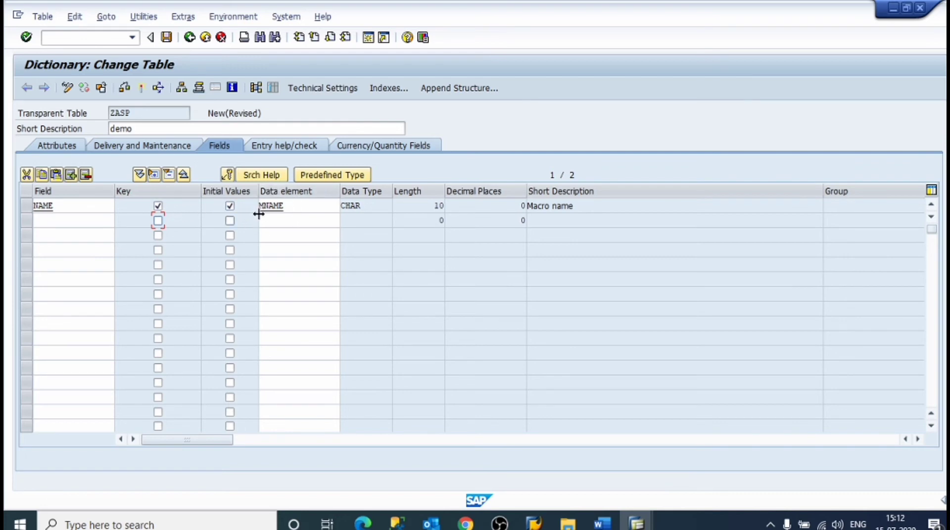
click(158, 222)
click(158, 222)
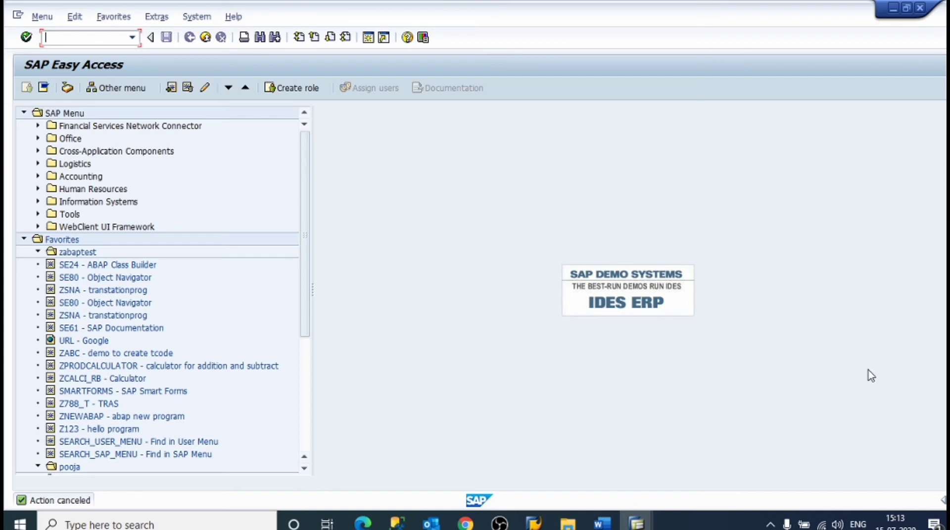
- Start transaction SE11 and try to create a database table named ZSTUDENT_TABLE
text(se11)
key(Return)
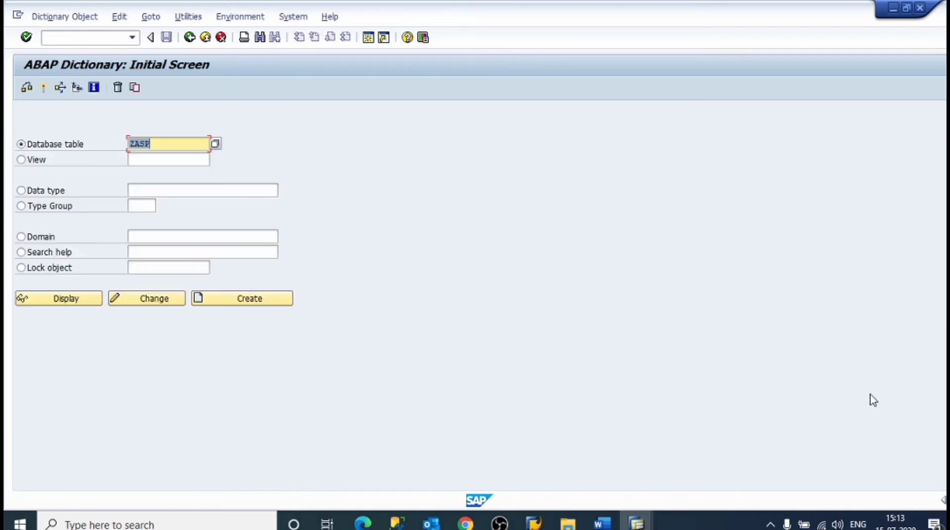
click(162, 146)
key(BackSpace)
key(BackSpace)
key(BackSpace)
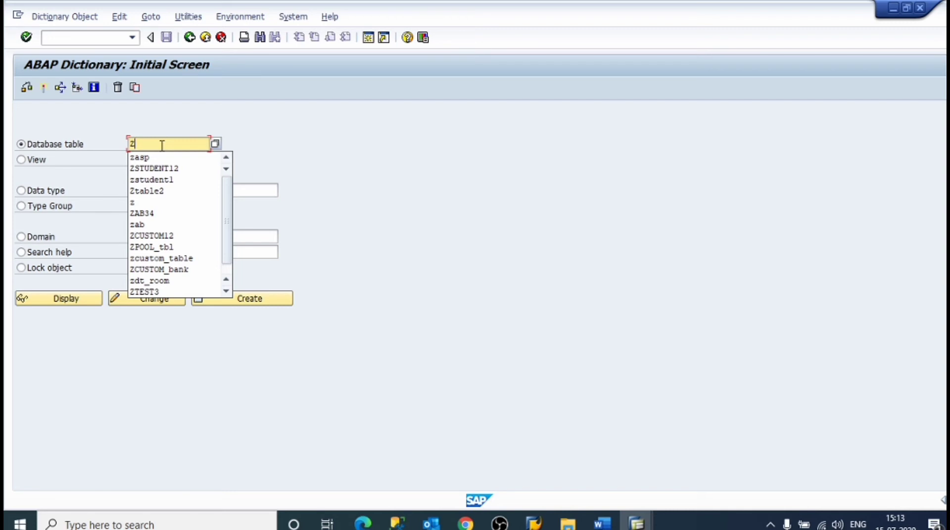
text(stude)
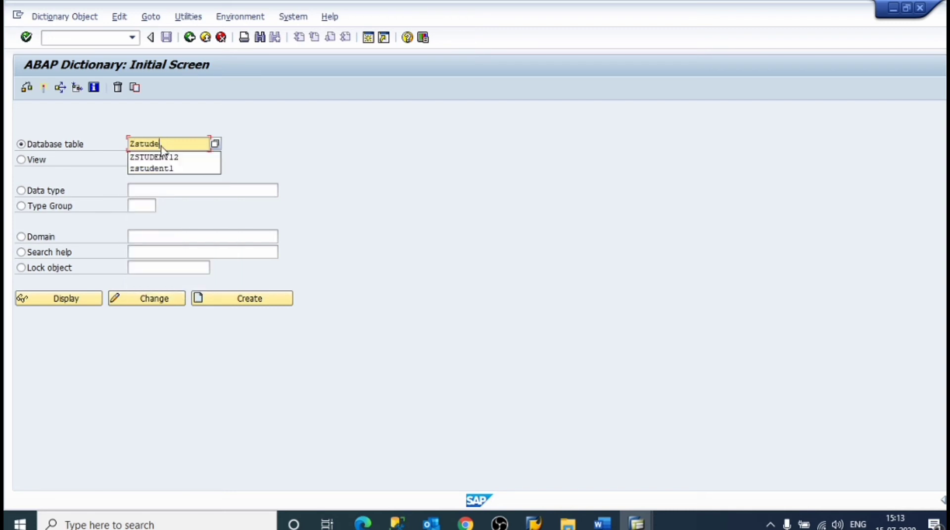
text(nt_)
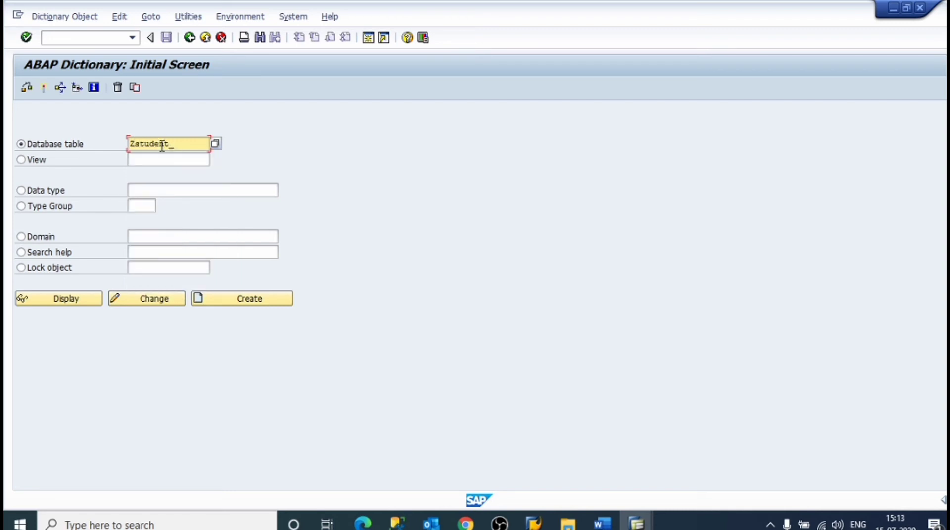
text(table)
click(287, 302)
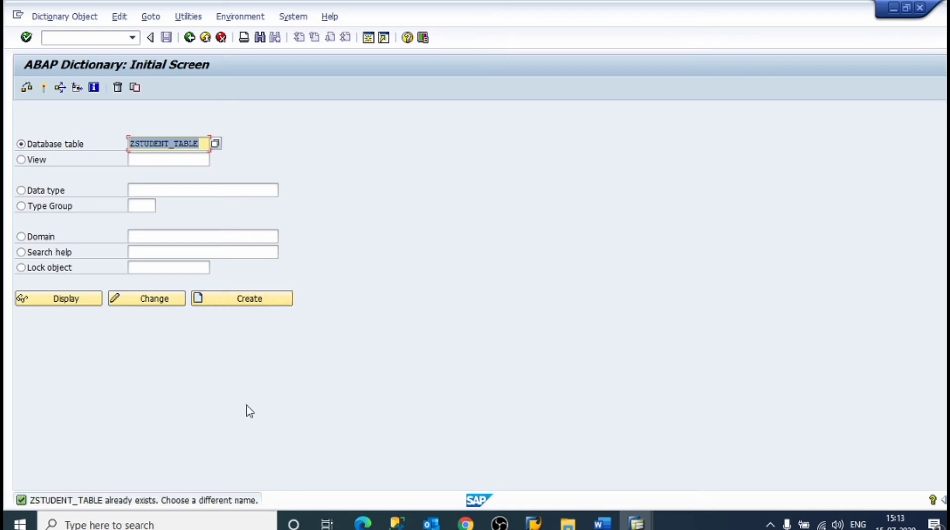
- Create the database table under the name ZSTUDENT_TABLE1 and accept the logical database information message
click(207, 144)
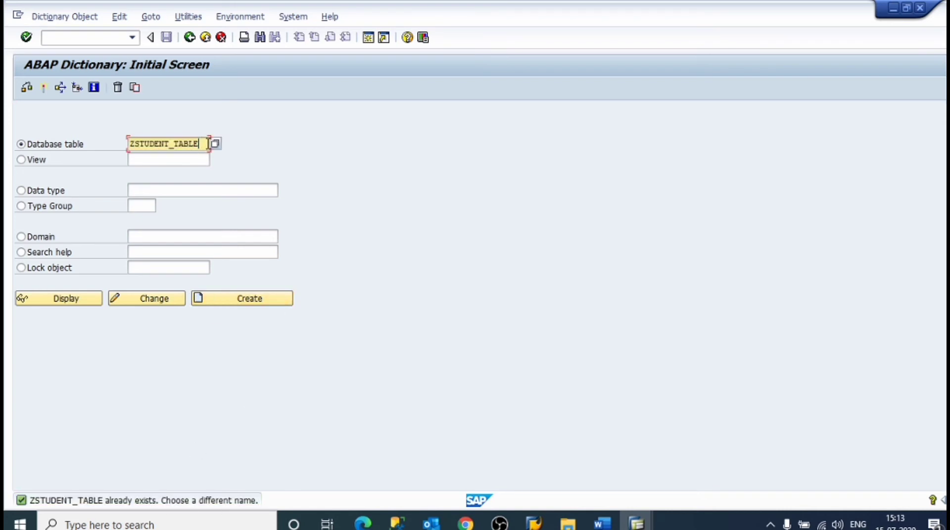
click(250, 299)
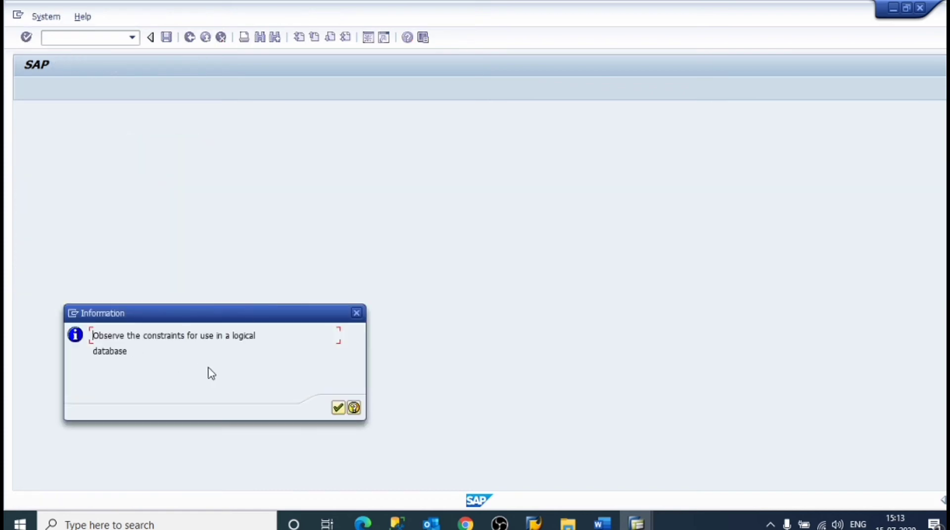
click(338, 407)
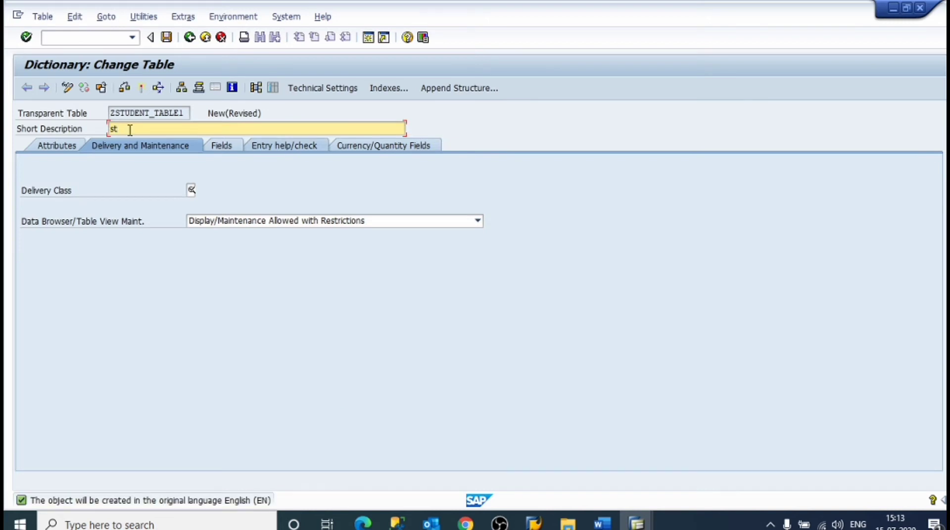
- Describe the table as "student table" and set delivery class A with Display/Maintenance Allowed
text(dent table)
click(190, 190)
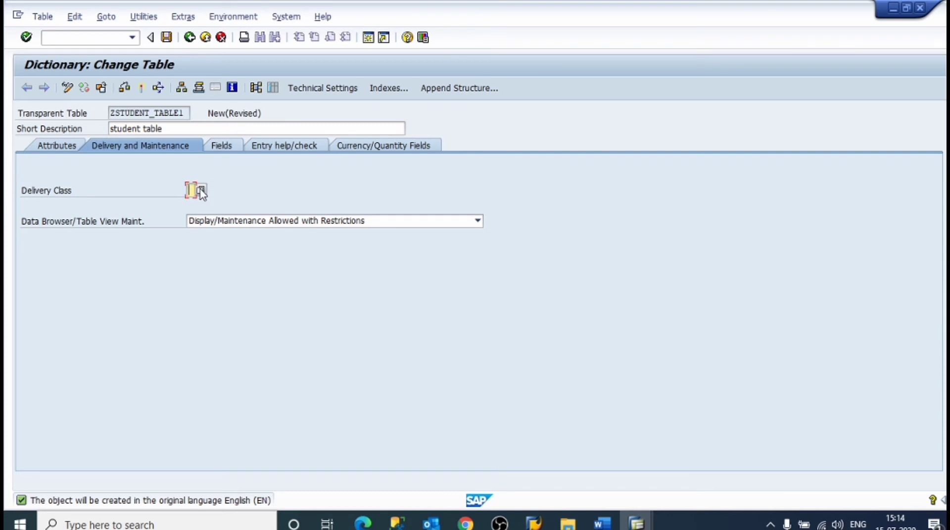
click(200, 190)
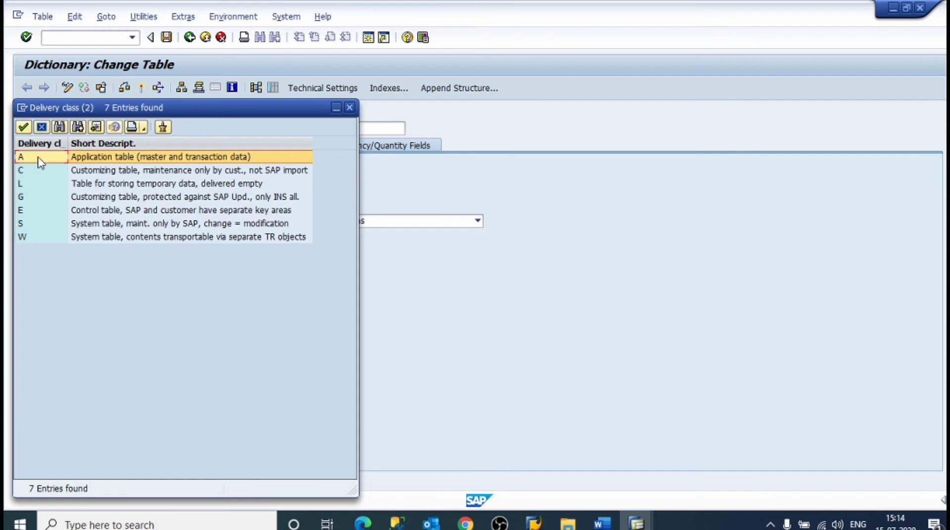
click(29, 129)
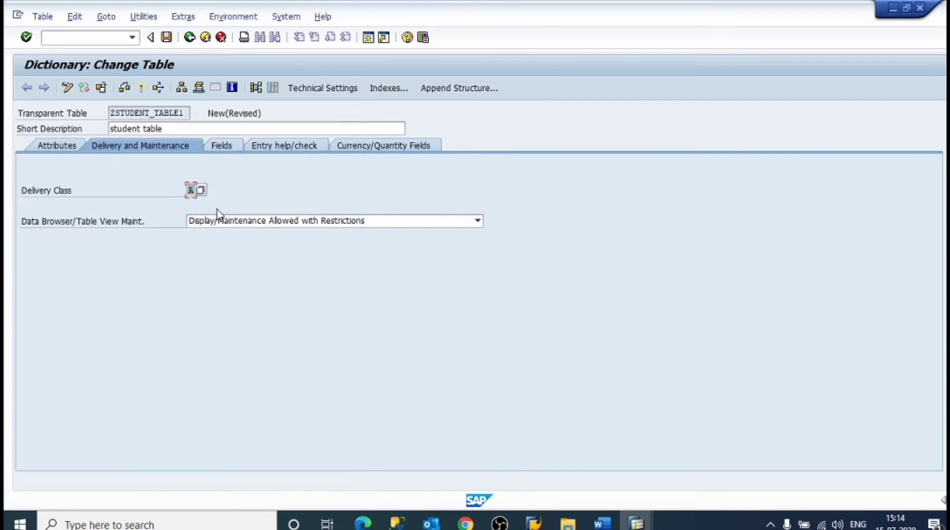
click(239, 223)
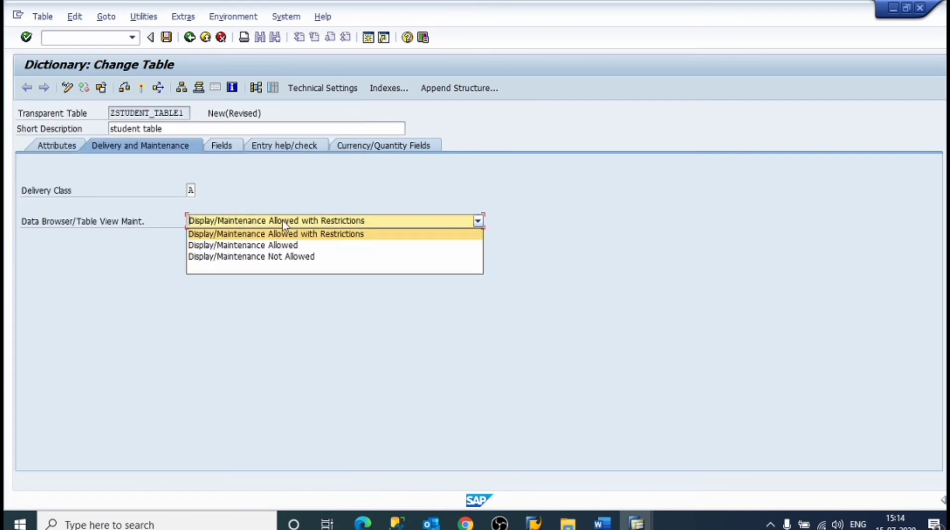
click(275, 247)
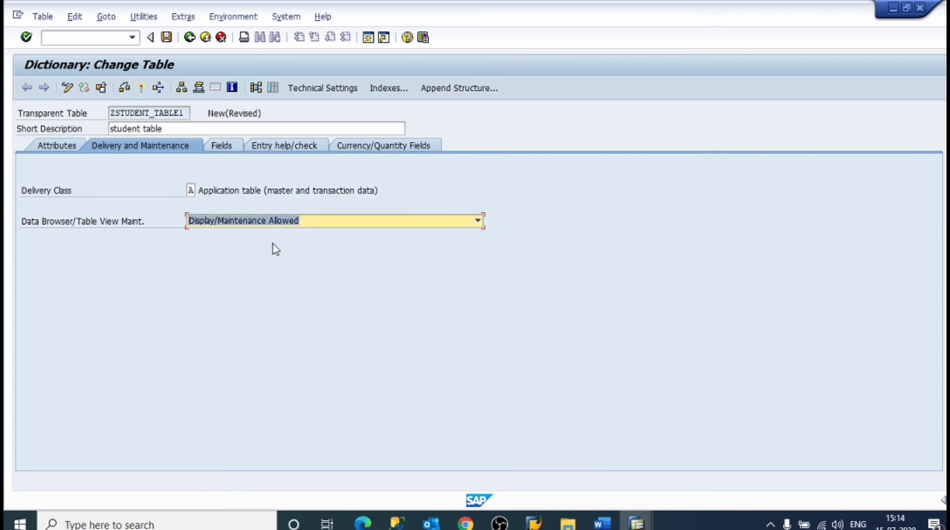
- Add the field student_rollno to the table's field list as a key field with initial values
click(230, 149)
click(55, 205)
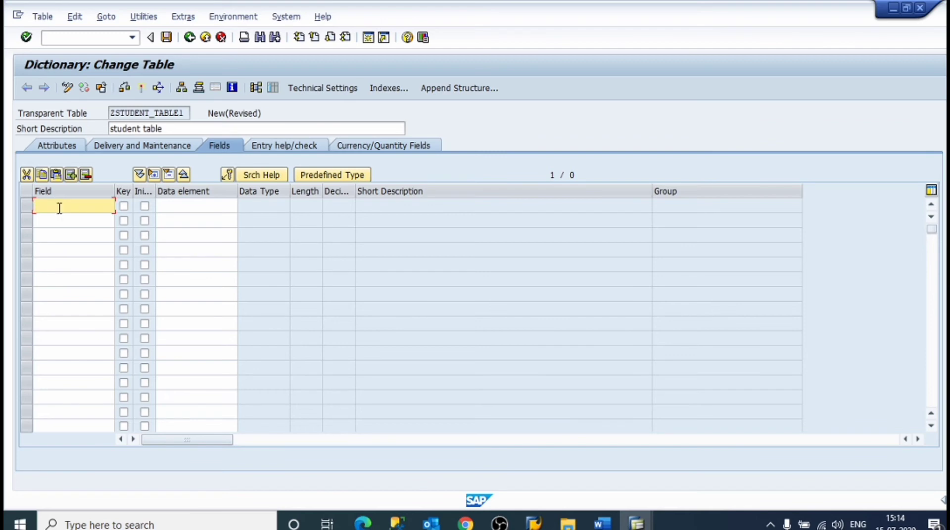
text(stu)
text(de)
text(nt)
text(-)
text(_)
text(no)
click(123, 206)
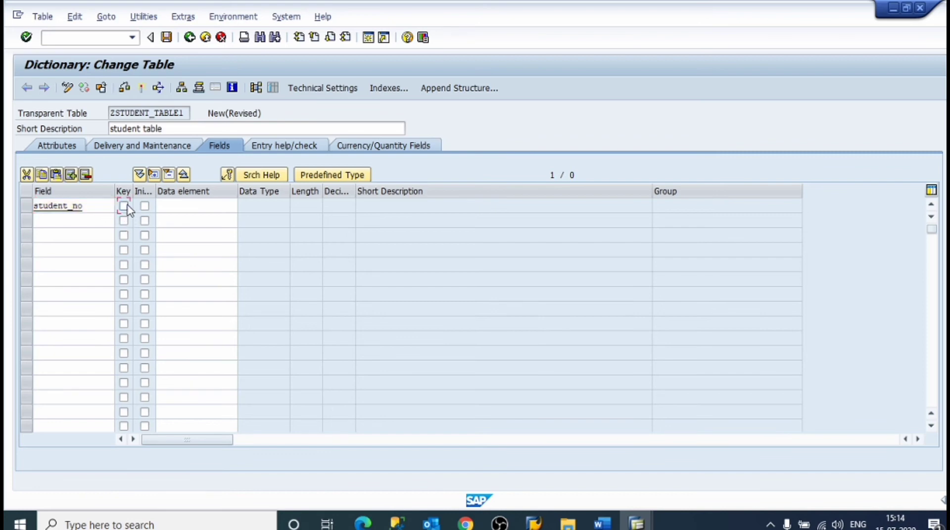
click(76, 205)
text(roll)
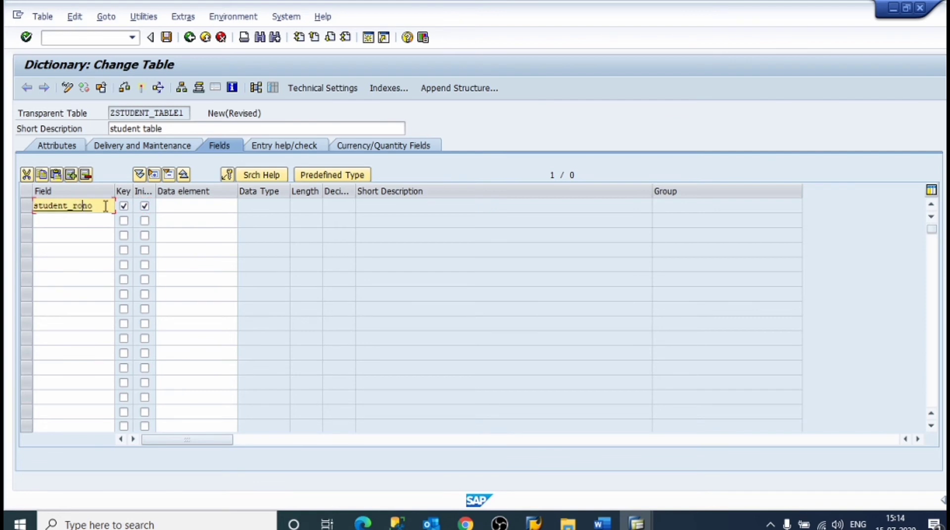
- Assign the data element zstudent_rollno to the student_rollno field
click(175, 205)
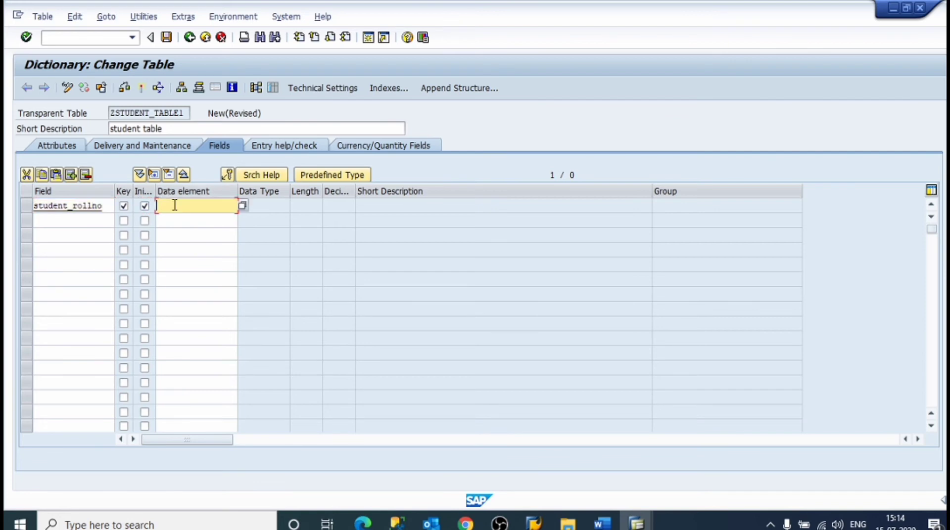
text(z)
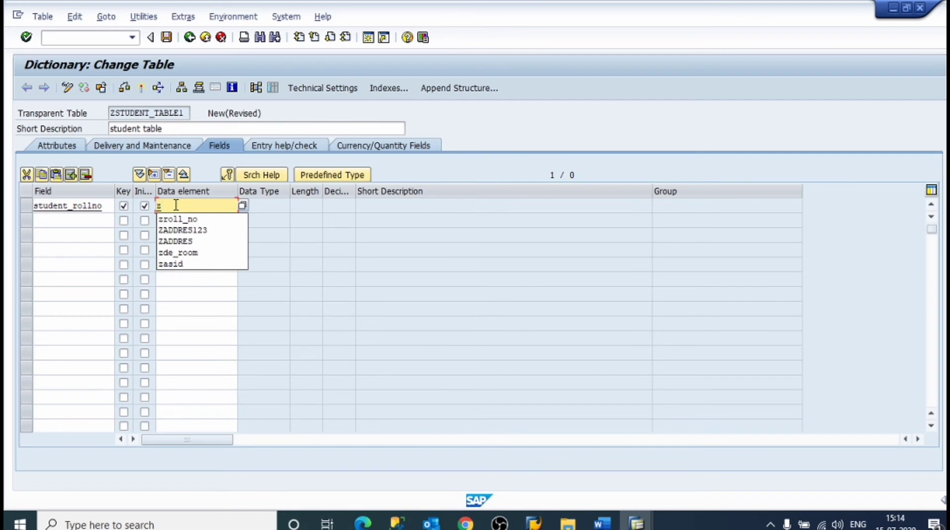
text(stude)
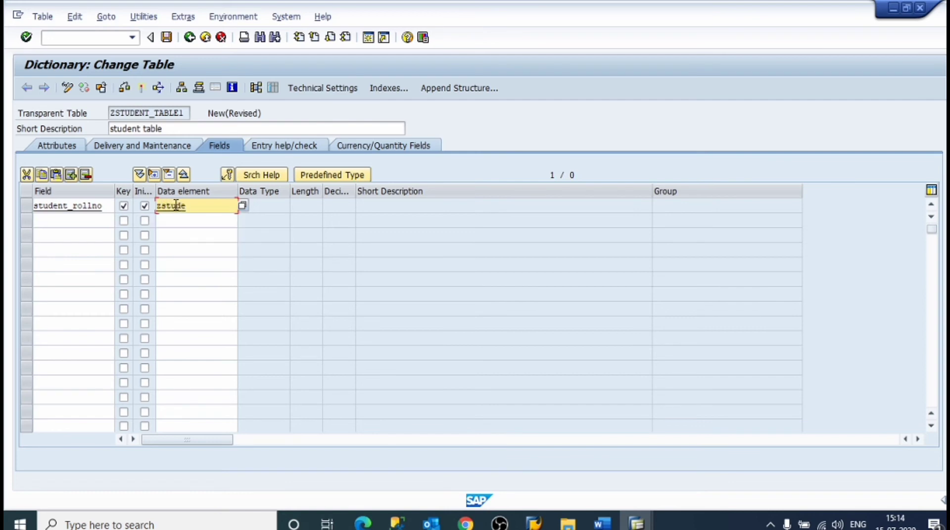
text(nt_rollno)
key(Return)
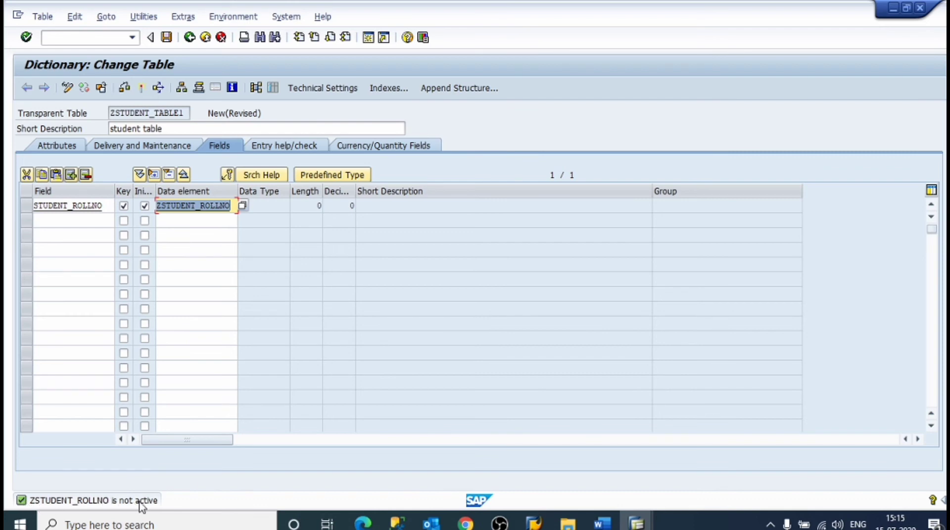
- Open the data element ZSTUDENT_ROLLNO from its field row, saving the table in package zabaptest and accepting the information message
double_click(202, 207)
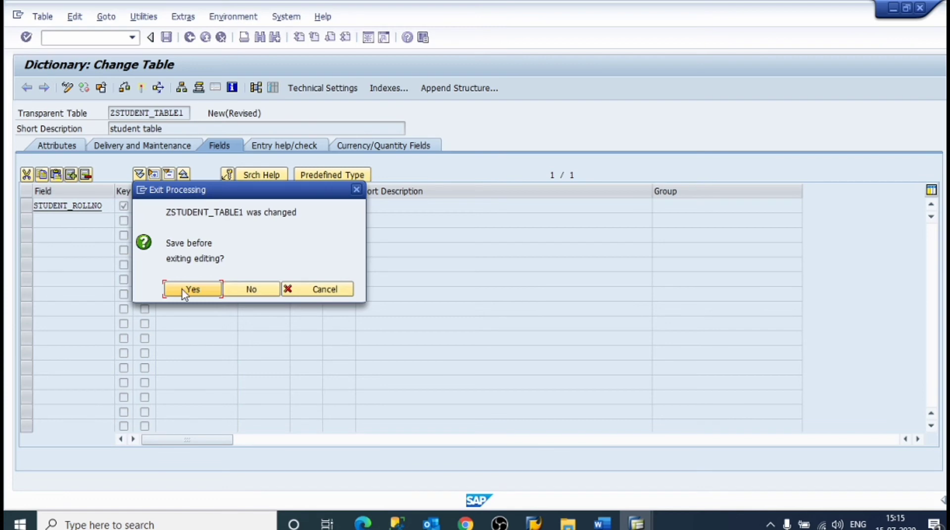
click(186, 290)
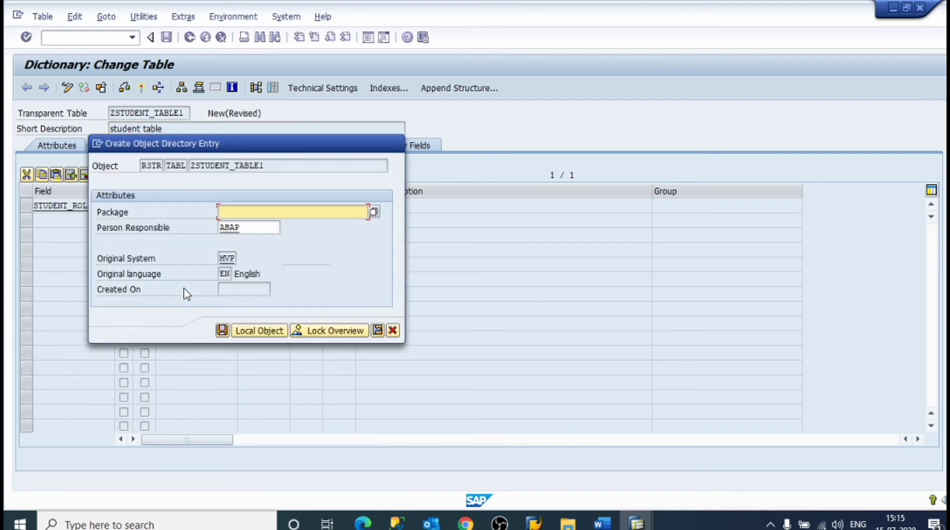
text(za)
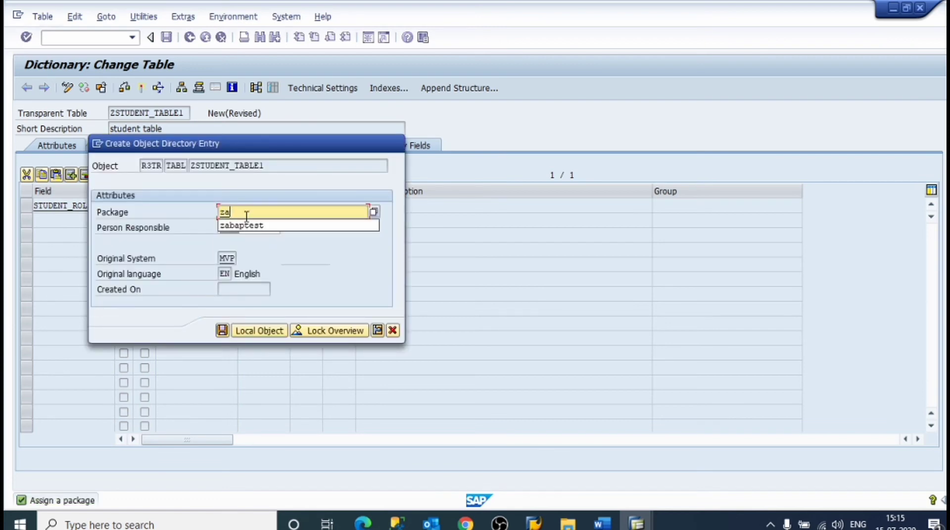
click(248, 226)
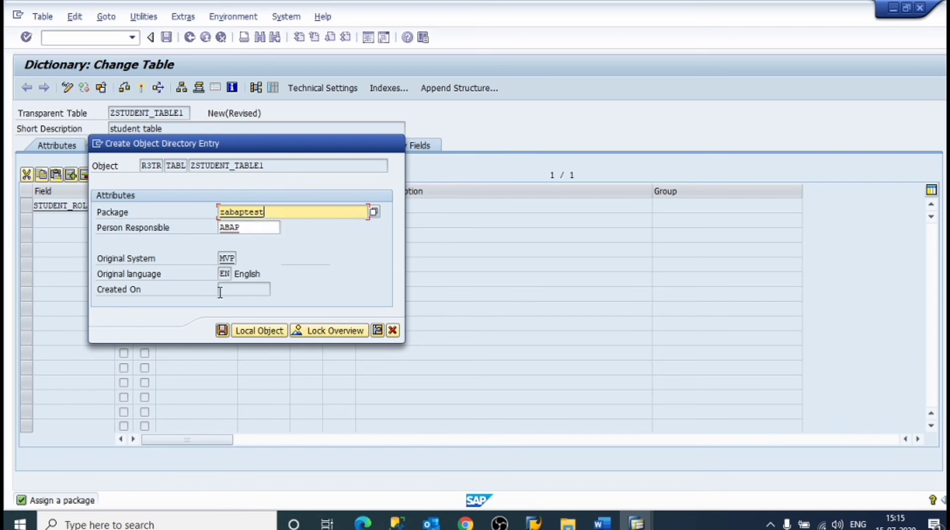
click(222, 331)
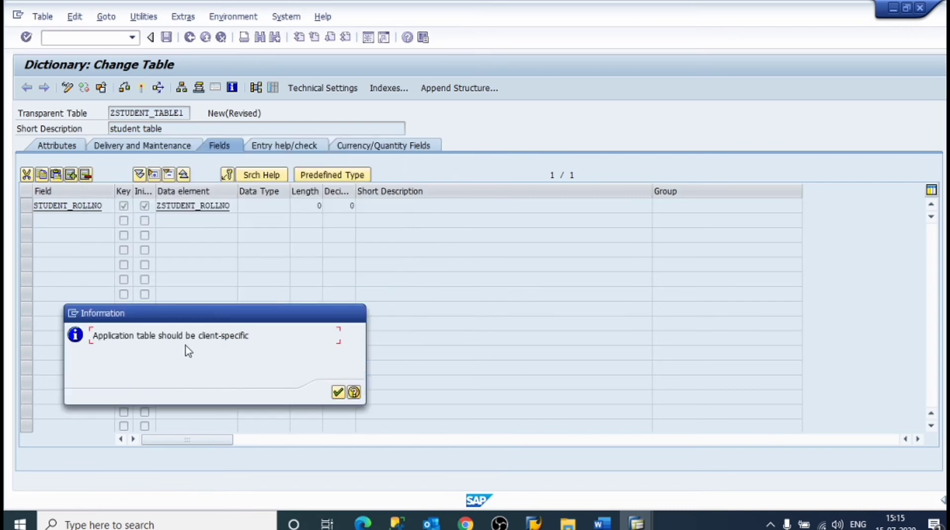
click(339, 394)
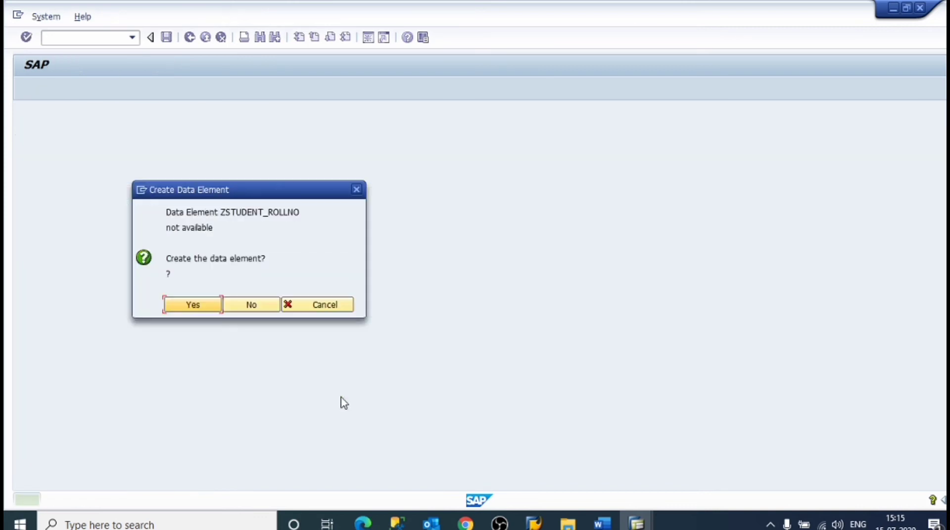
- Create the data element ZSTUDENT_ROLLNO with the short description "student rool number"
click(207, 309)
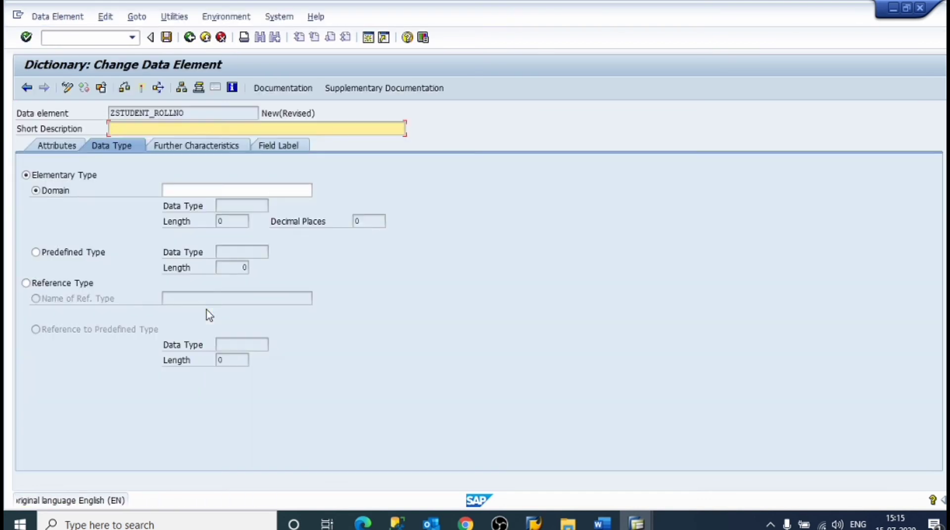
click(161, 130)
text(st)
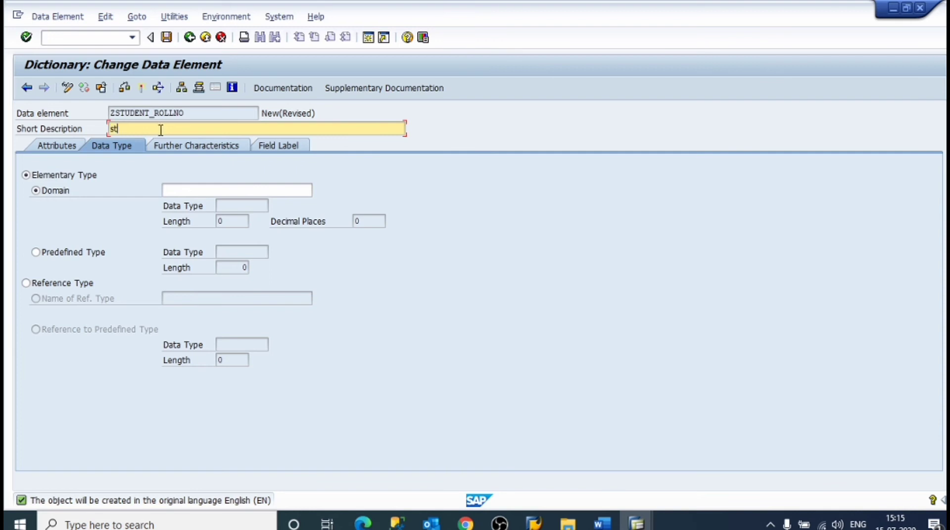
text(udent rool number)
- Set the data element's domain to zstud_roll
click(198, 185)
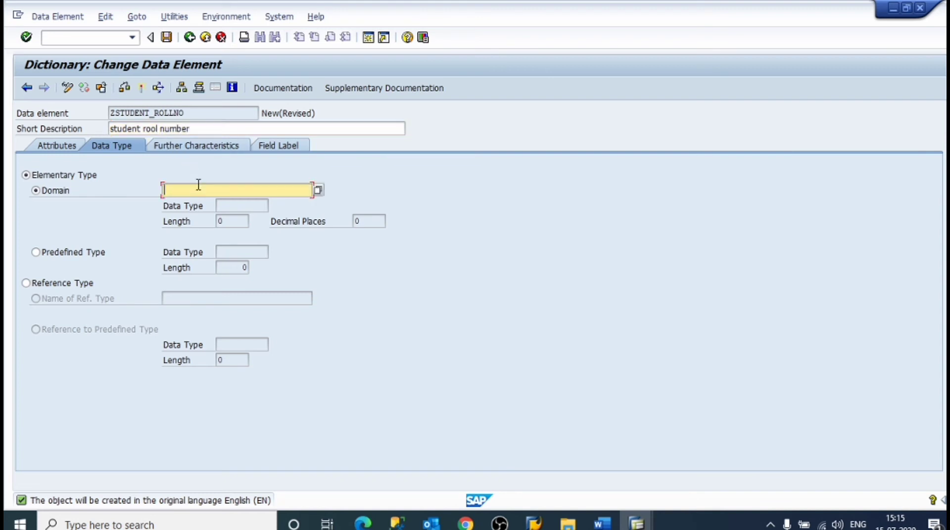
text(za)
key(BackSpace)
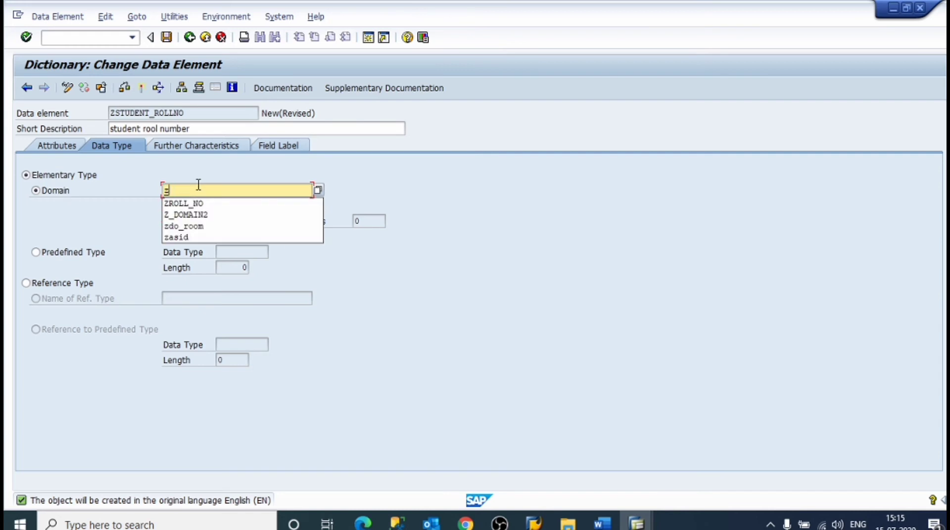
text(stud)
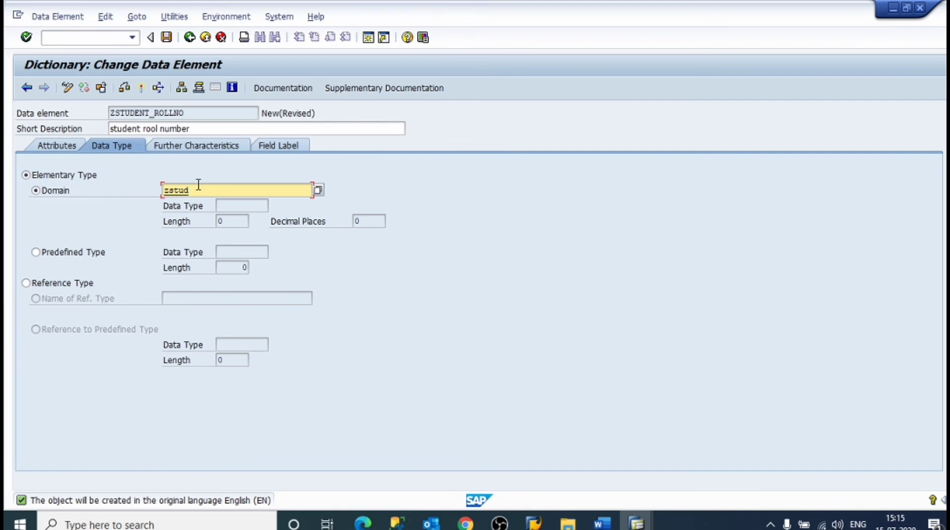
text(_roll)
- Set the data element's field label lengths to 10 for short, 15 for medium and 20 for long
click(277, 147)
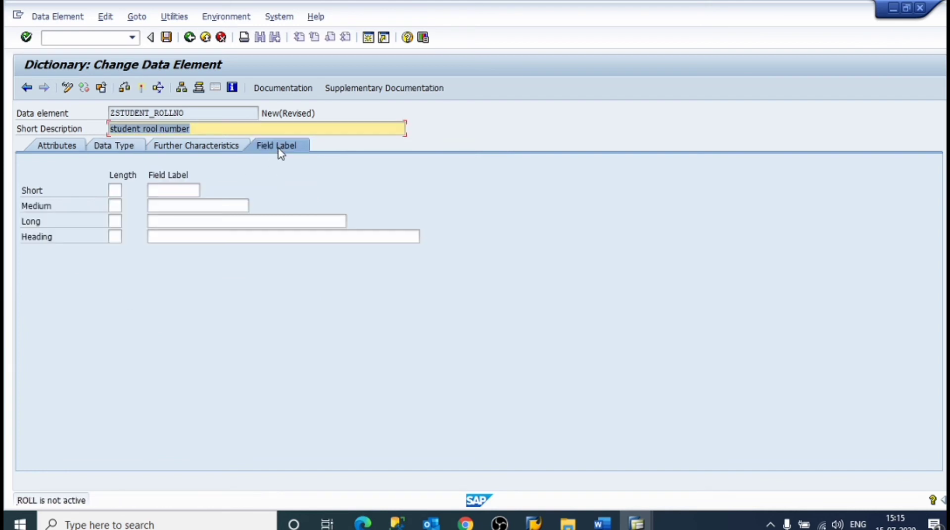
click(119, 190)
text(10)
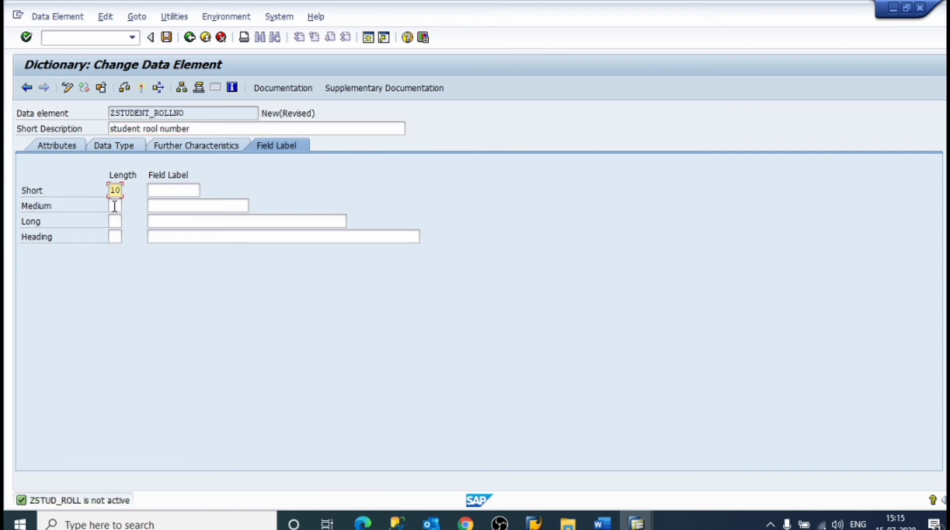
click(114, 205)
text(15)
click(113, 220)
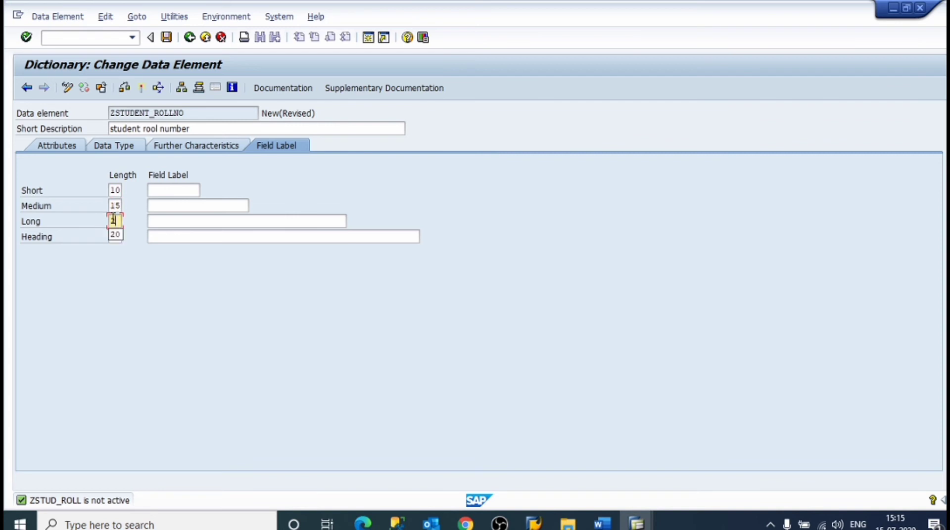
text(20)
- Enter the field labels stud_roll for short, stud_rollno for medium and student_rollno for long
click(183, 192)
text(s)
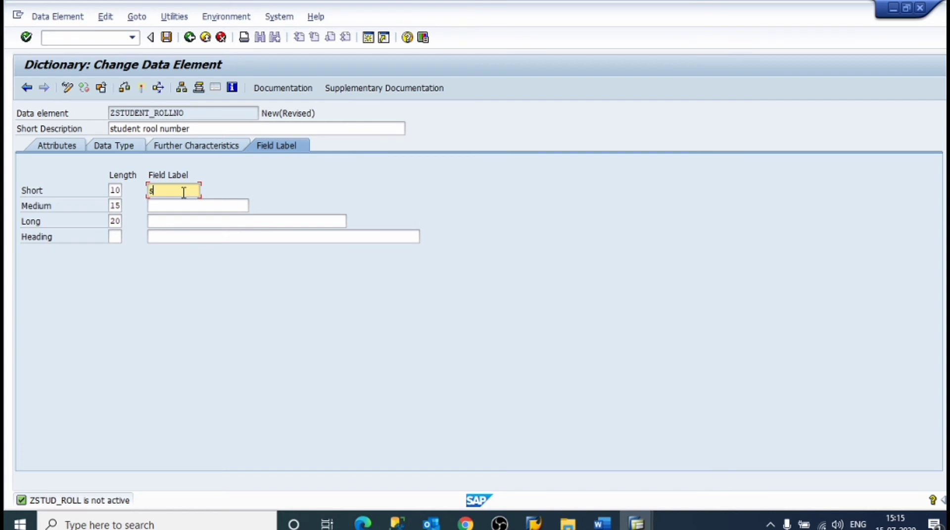
text(tud)
text(_roo)
text(l)
text(n)
click(161, 205)
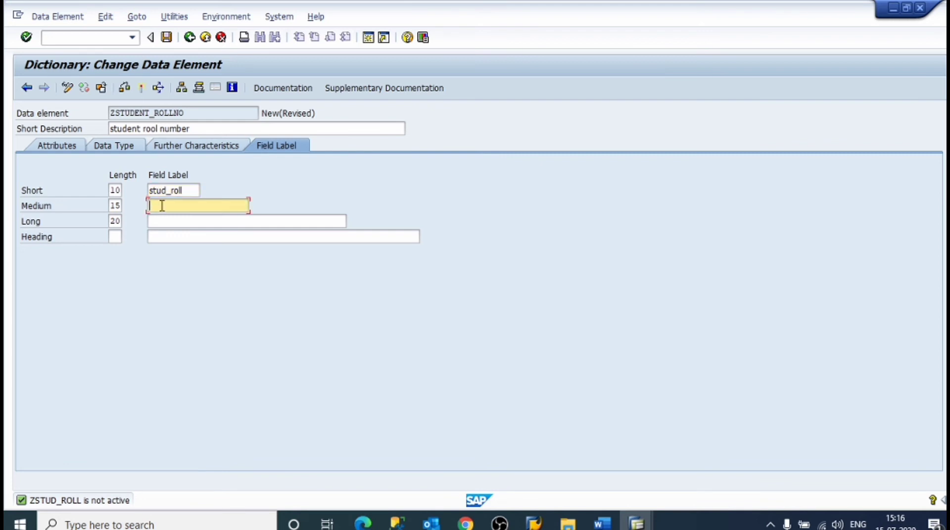
text(stud_rollno)
click(164, 221)
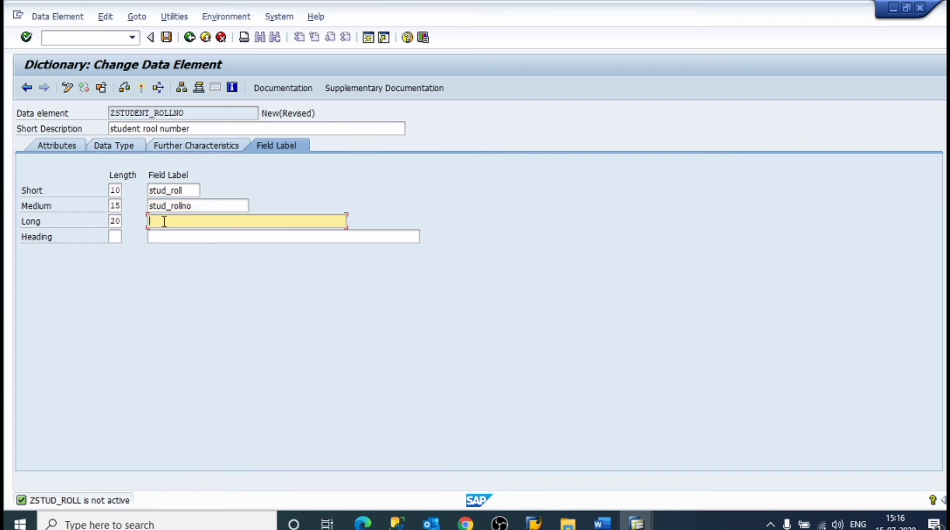
text(stude)
text(nt_rollno)
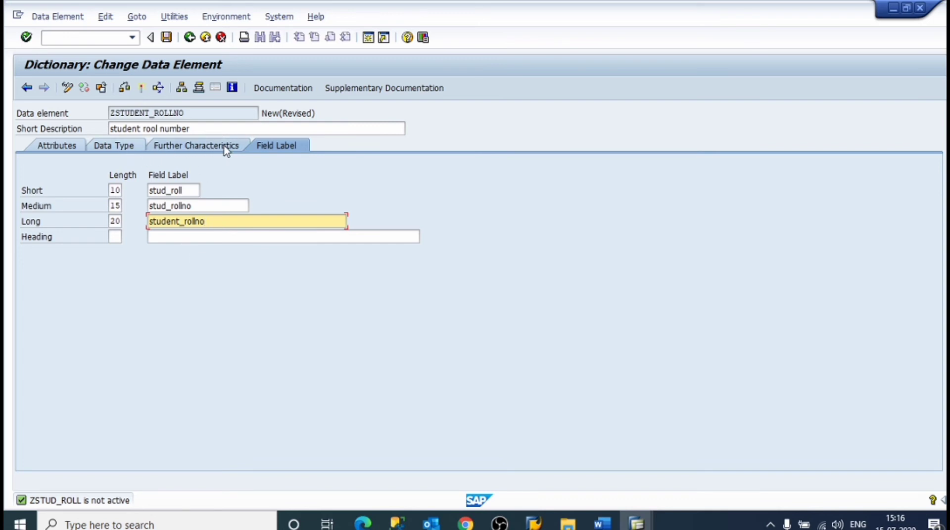
- Return to the data type definition and try to switch the data element to display mode, accepting the information message
click(131, 147)
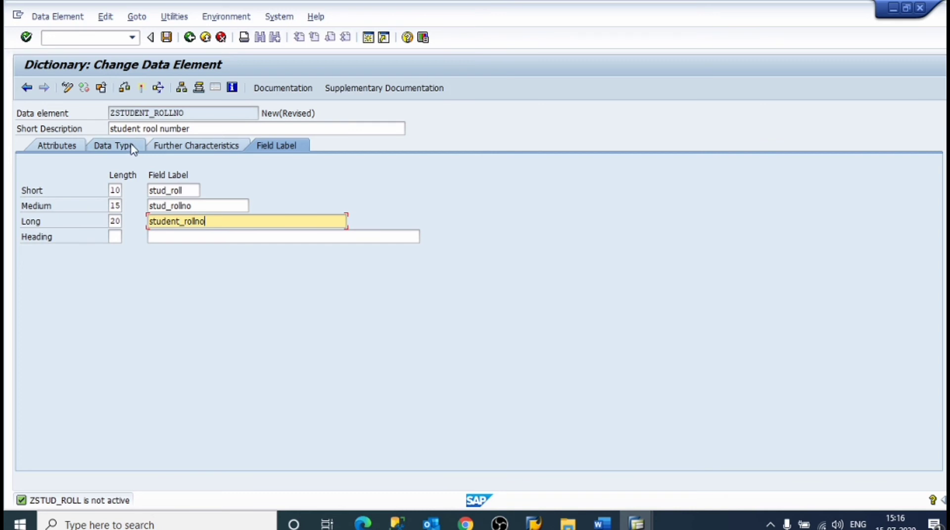
click(251, 207)
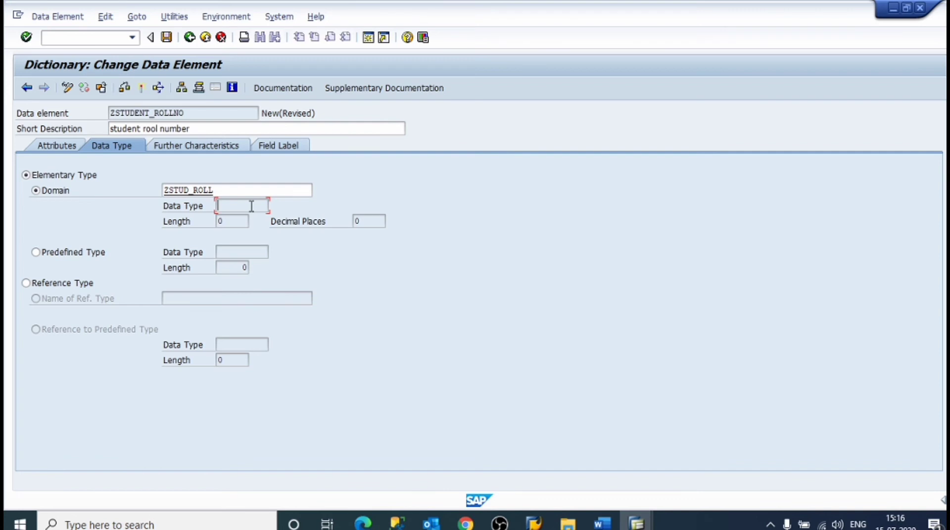
click(67, 88)
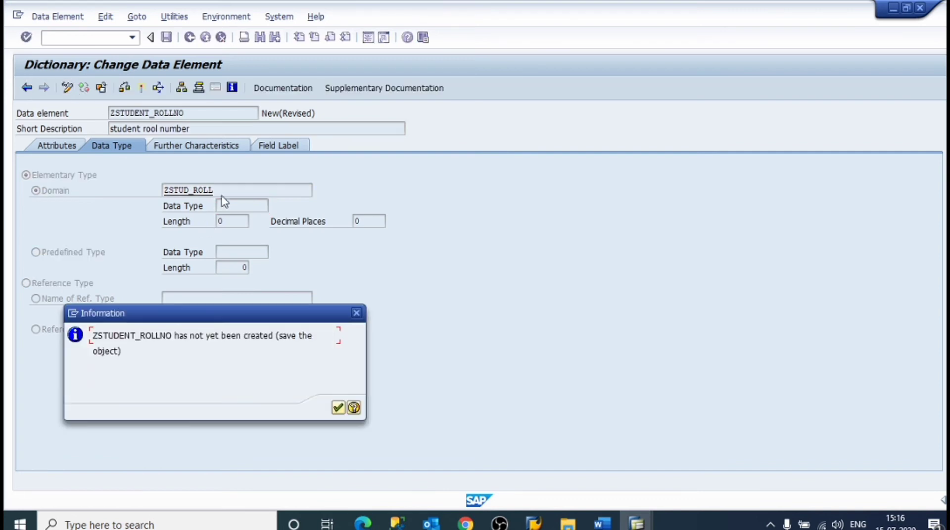
click(338, 407)
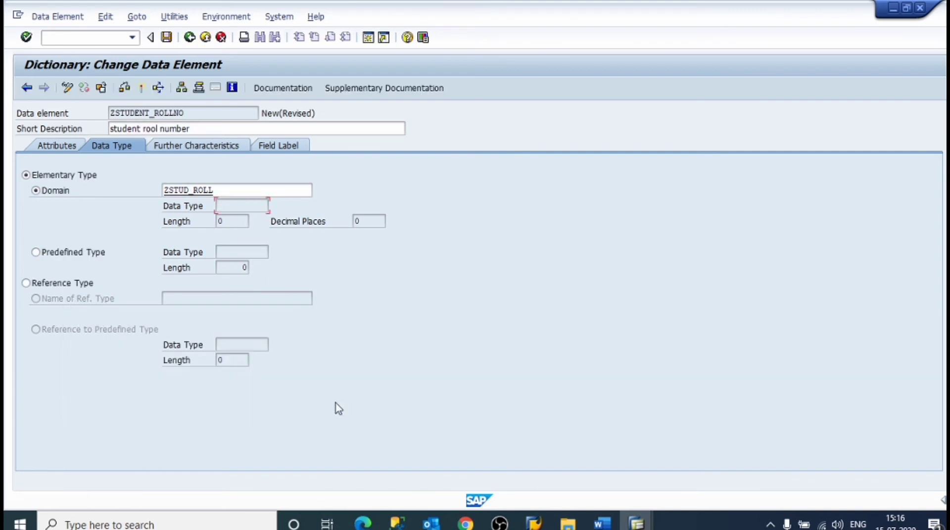
- Save the data element in package ZABAPTEST and start creating the domain ZSTUD_ROLL from it
double_click(225, 191)
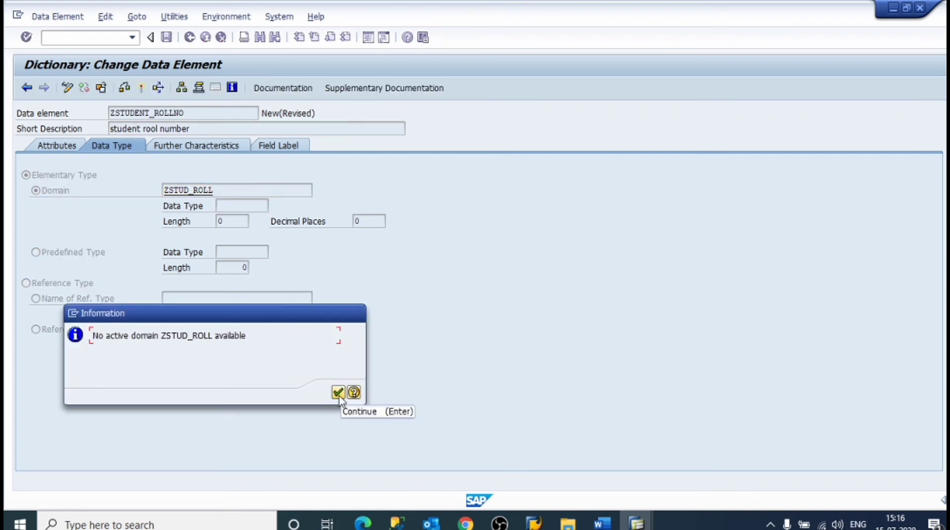
click(338, 395)
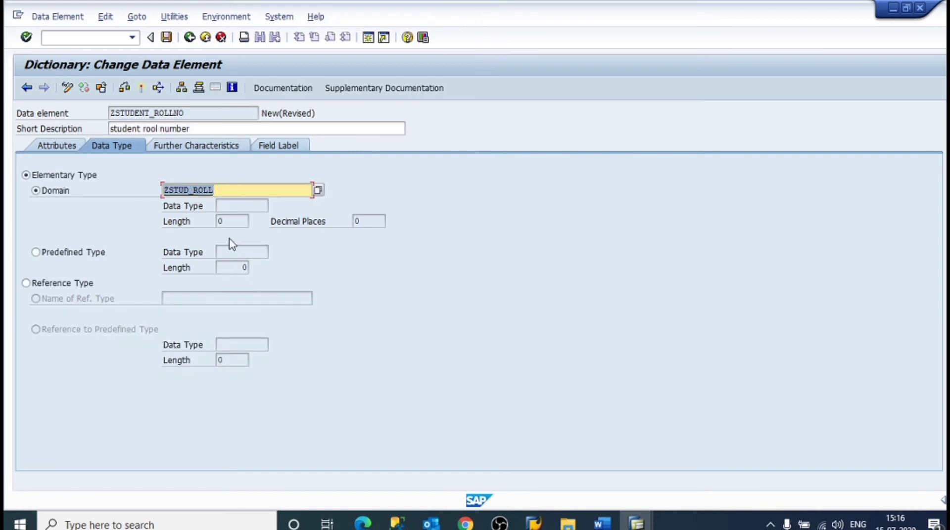
double_click(230, 193)
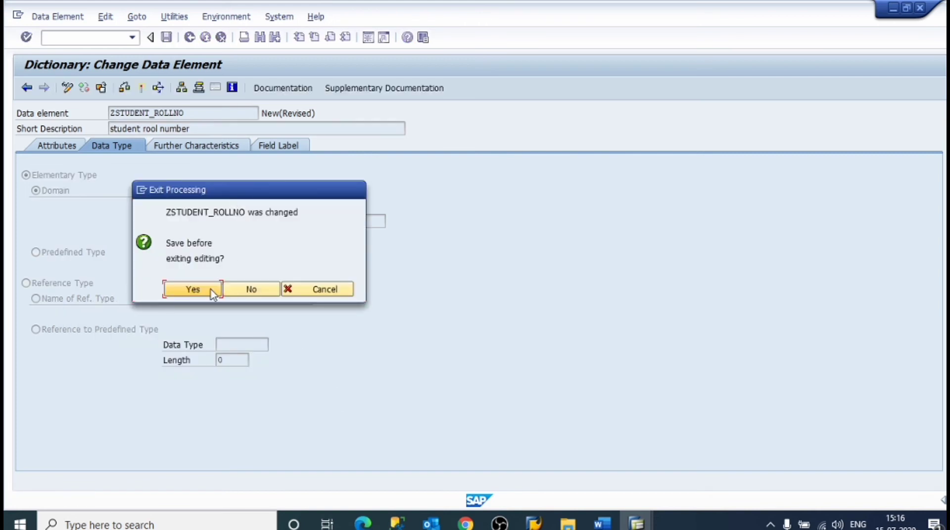
click(212, 291)
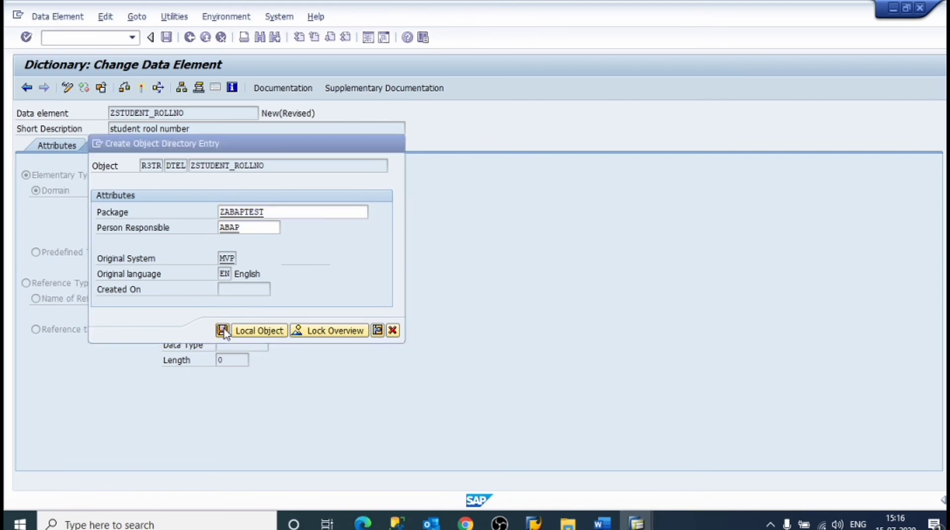
click(223, 330)
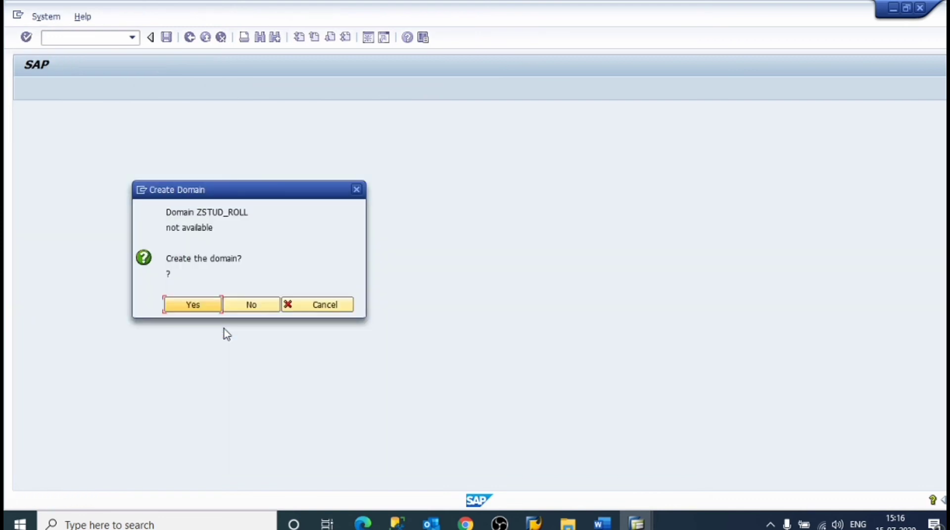
click(209, 303)
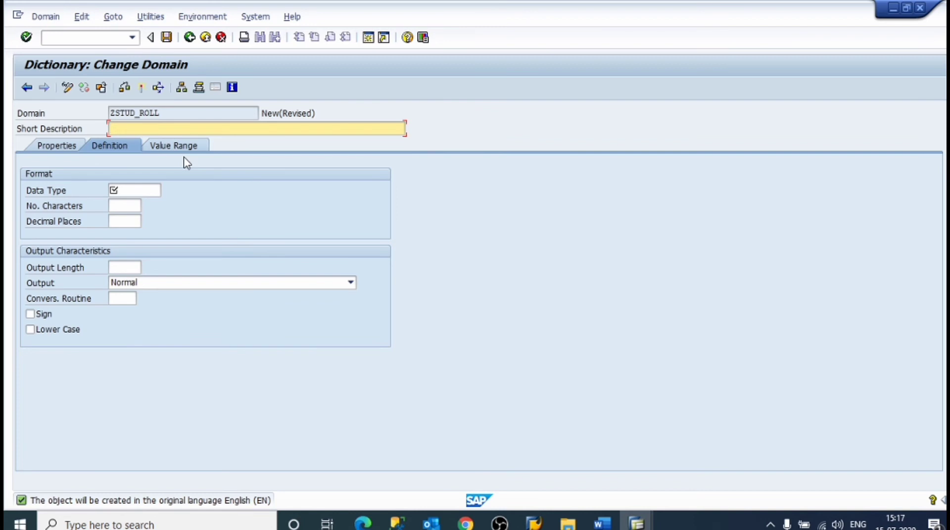
- Give the domain the short description "student roll number" and the data type INT4
text(student roll number)
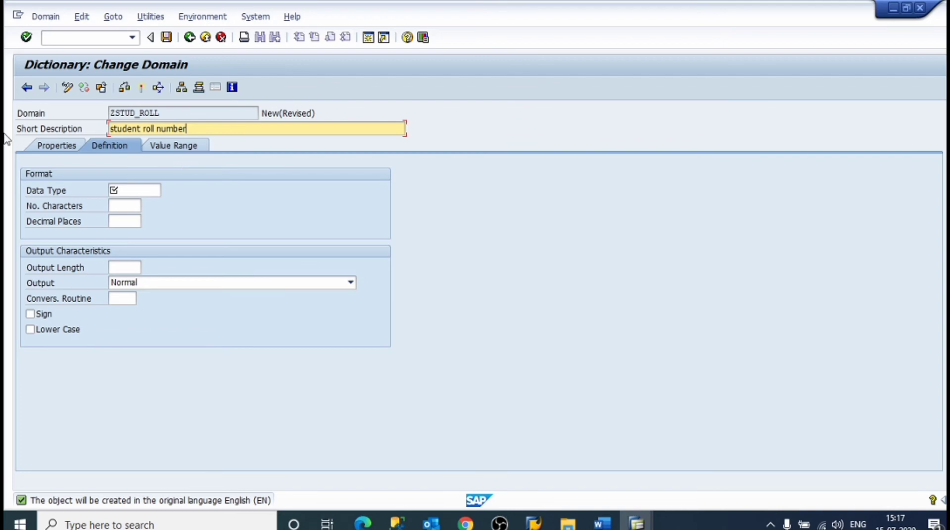
click(121, 192)
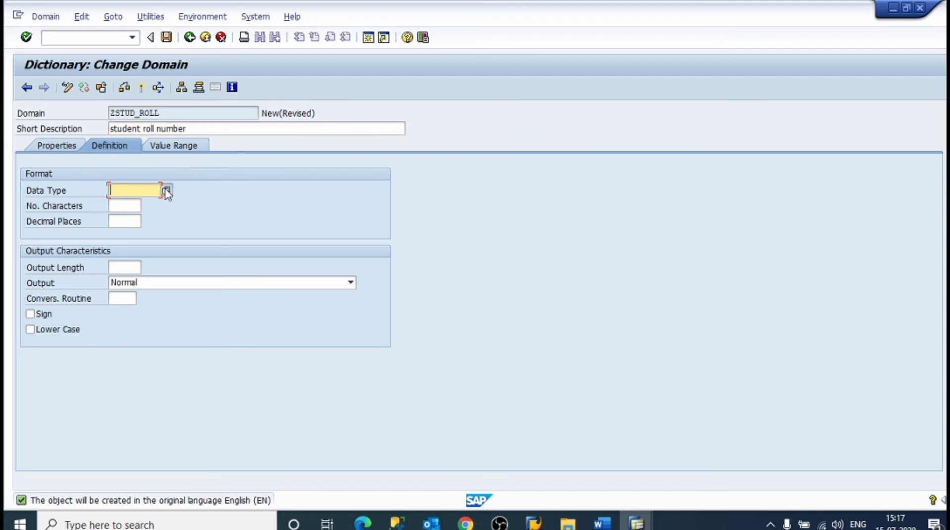
click(167, 191)
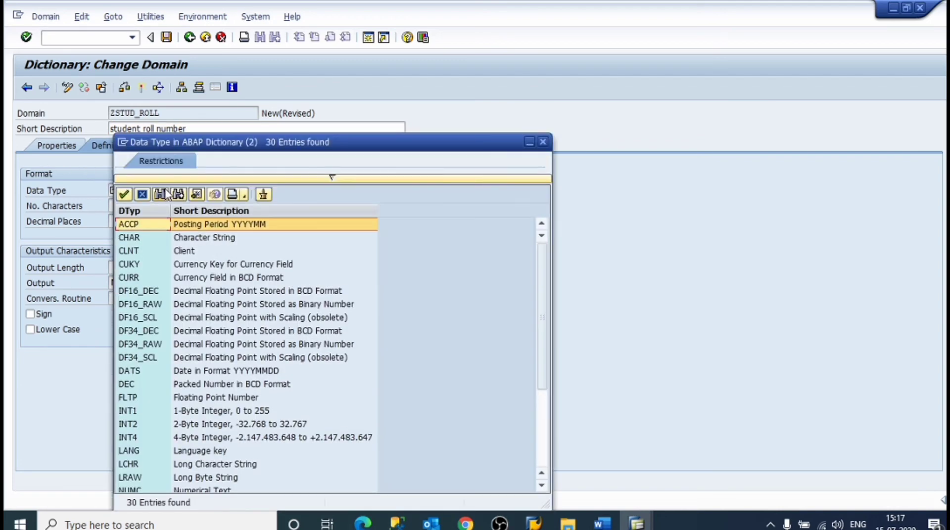
scroll(194, 270, down, 2)
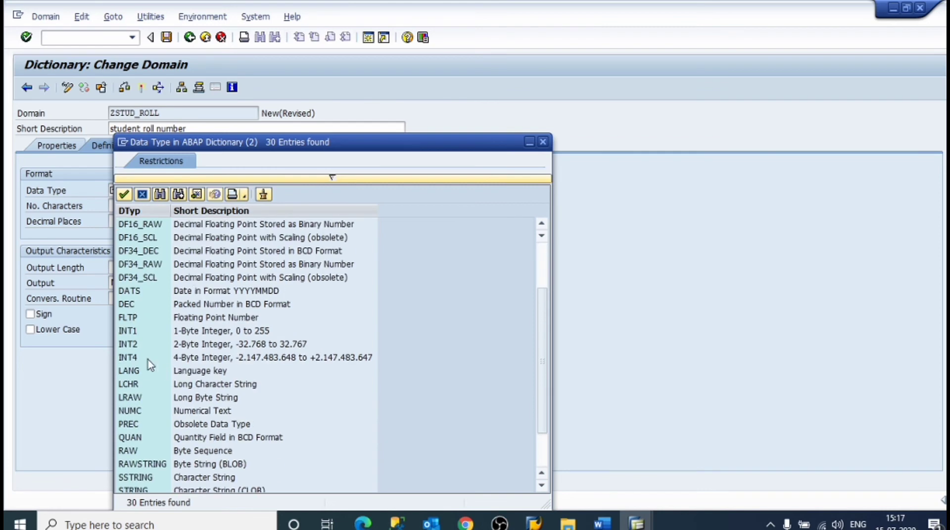
click(192, 357)
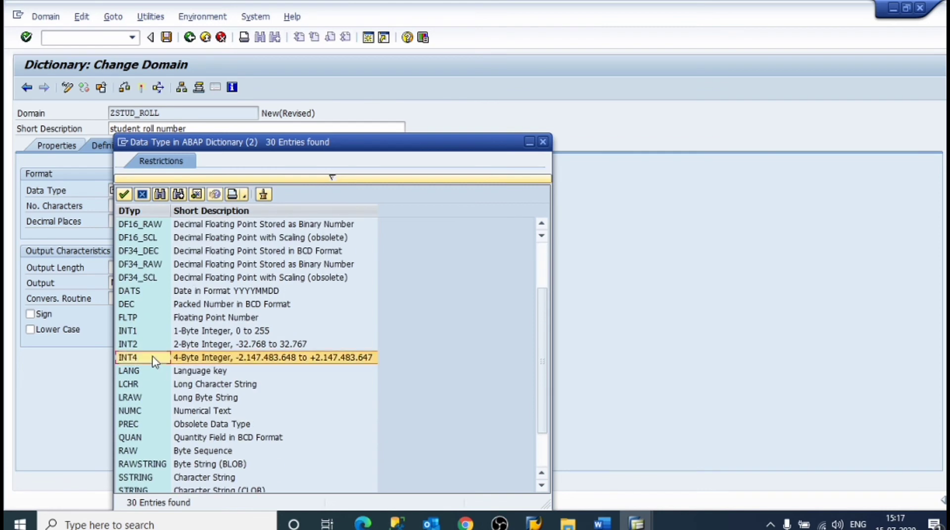
click(121, 198)
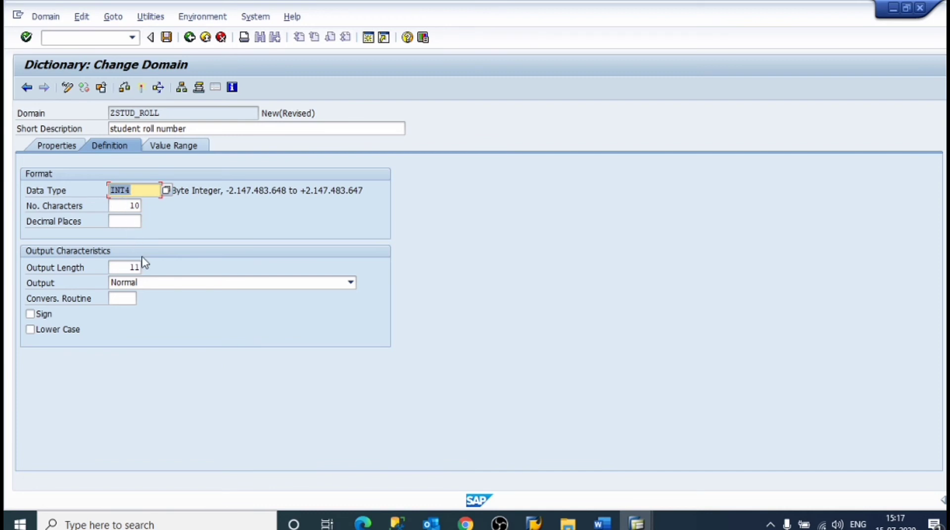
- View the domain's value range and save the domain ZSTUD_ROLL in package ZABAPTEST
click(169, 146)
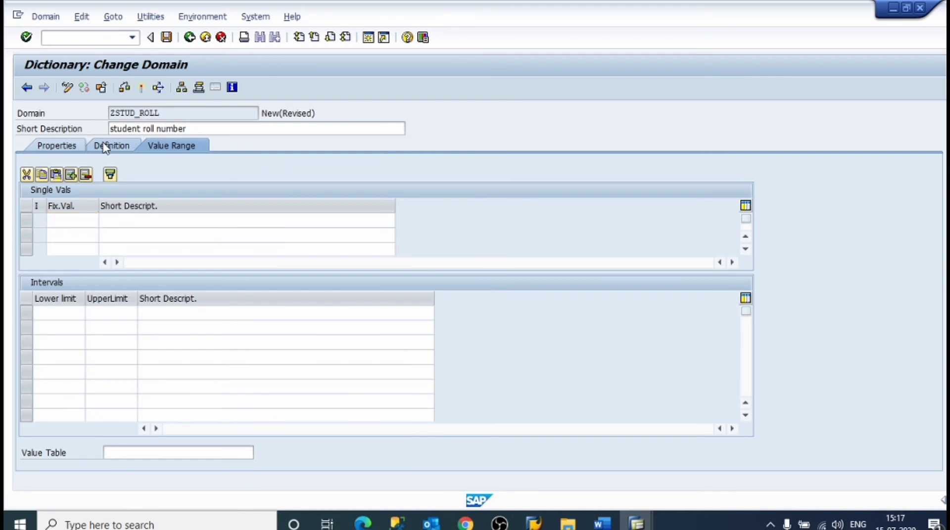
click(102, 145)
click(166, 37)
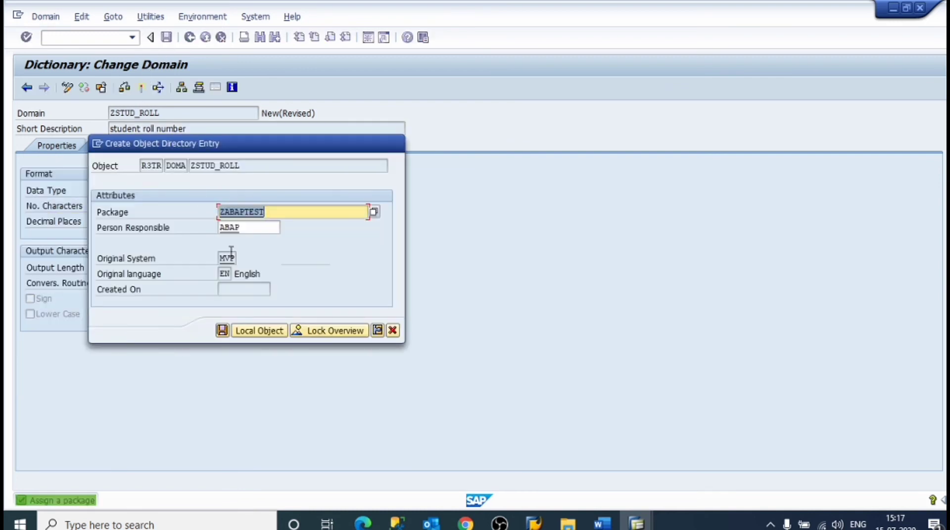
click(222, 331)
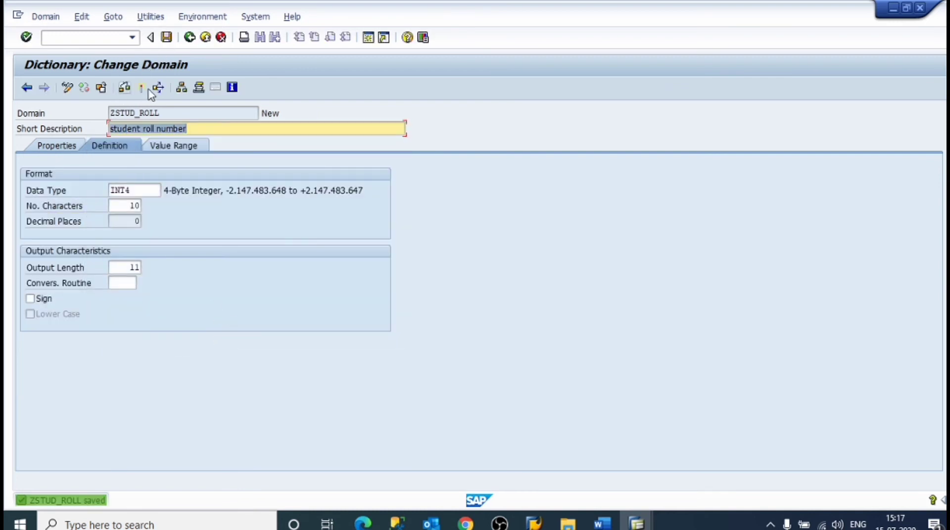
- Check and activate the domain ZSTUD_ROLL, and return to the data element
click(101, 87)
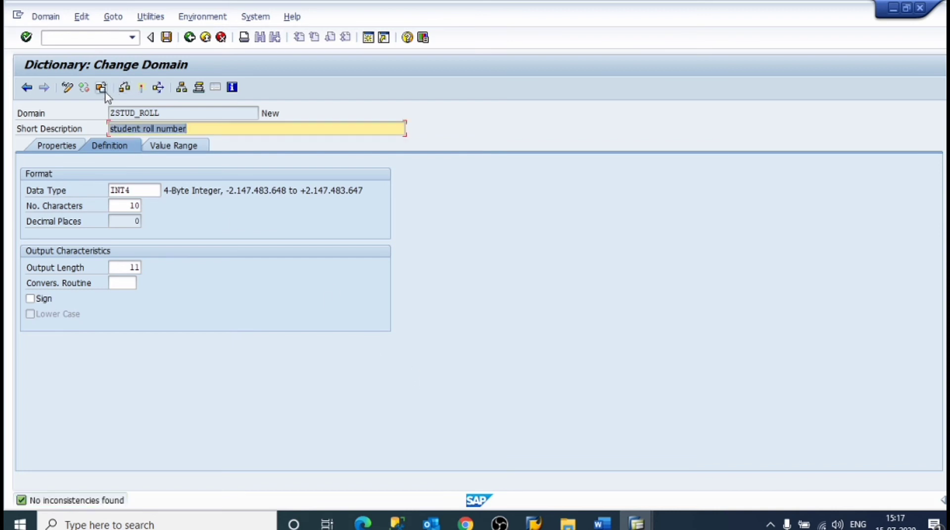
click(142, 88)
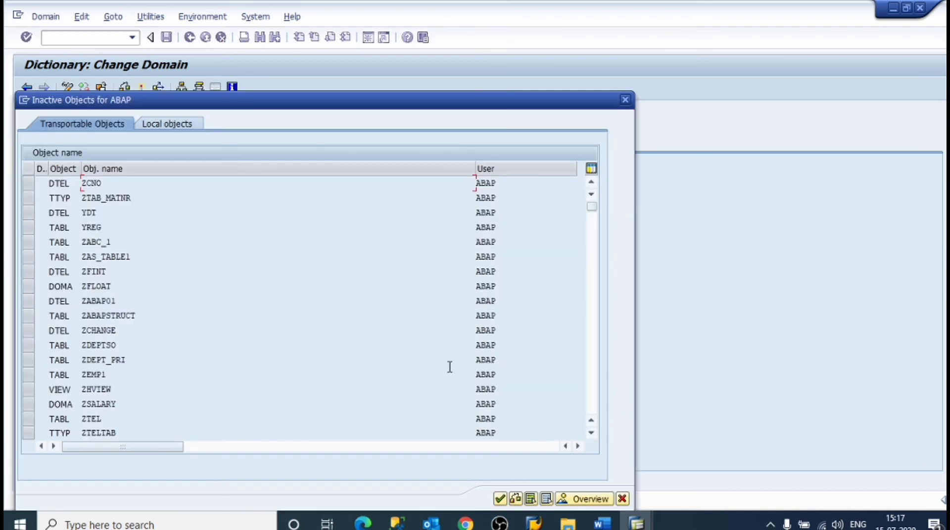
click(499, 498)
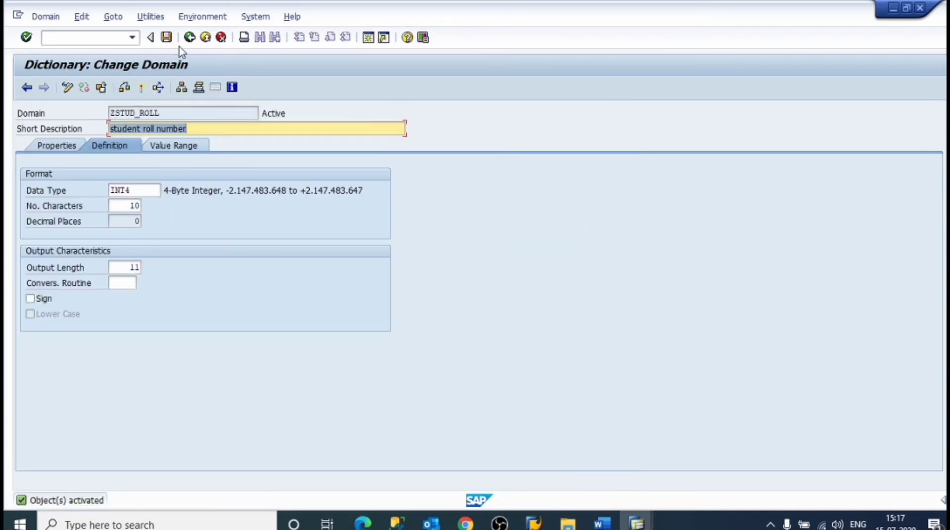
click(189, 38)
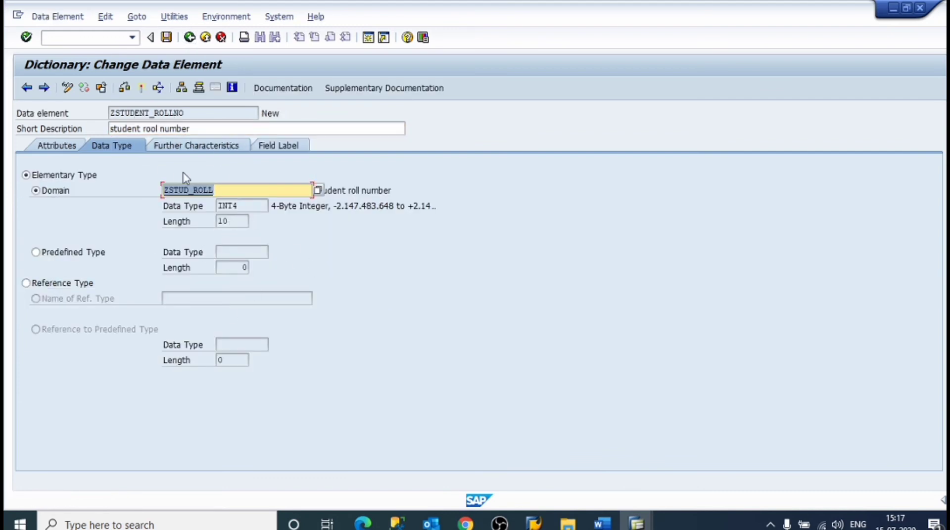
- Review the field labels of the data element ZSTUDENT_ROLLNO and save the data element
key(Return)
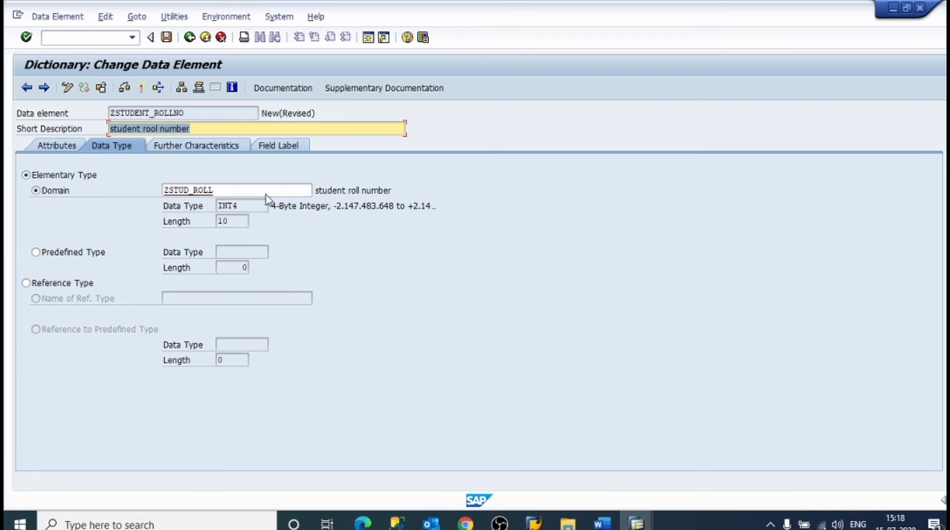
click(281, 147)
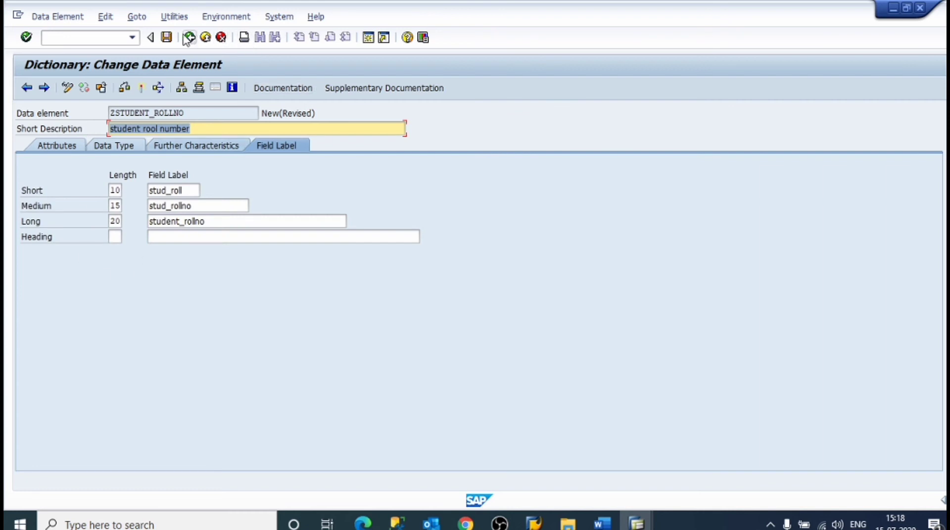
click(150, 37)
click(48, 38)
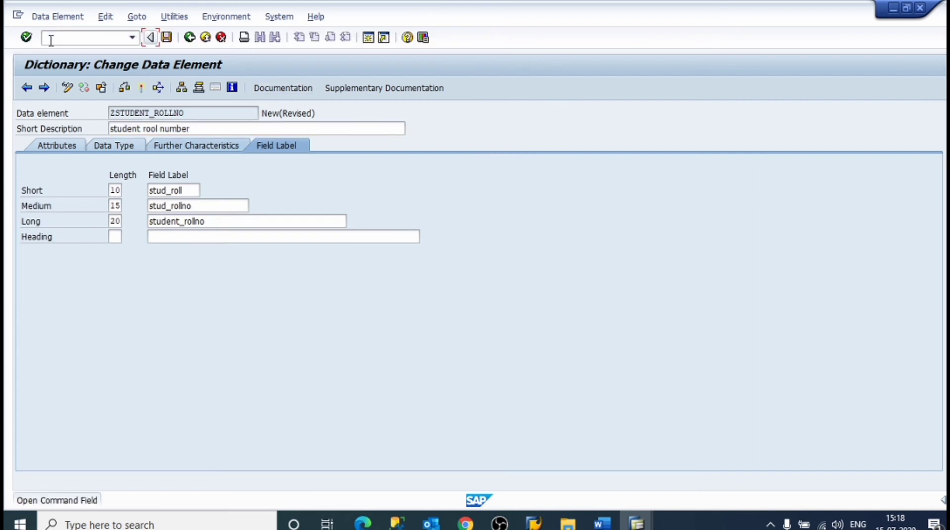
click(167, 38)
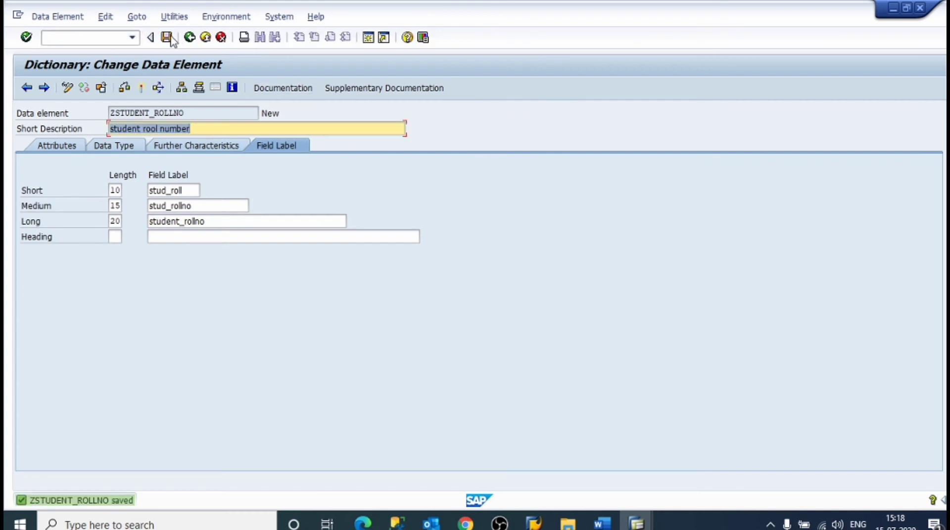
- Check and activate the data element ZSTUDENT_ROLLNO, and return to the table's field list
click(122, 90)
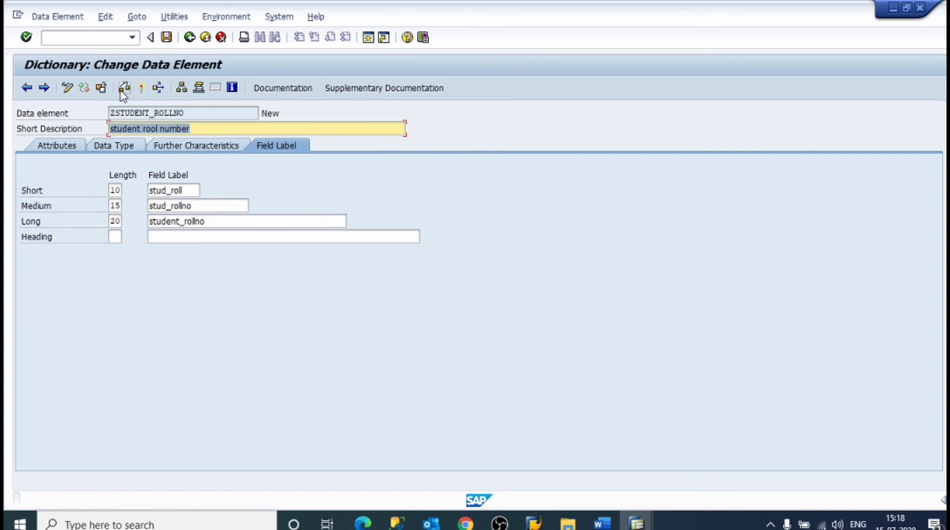
click(142, 89)
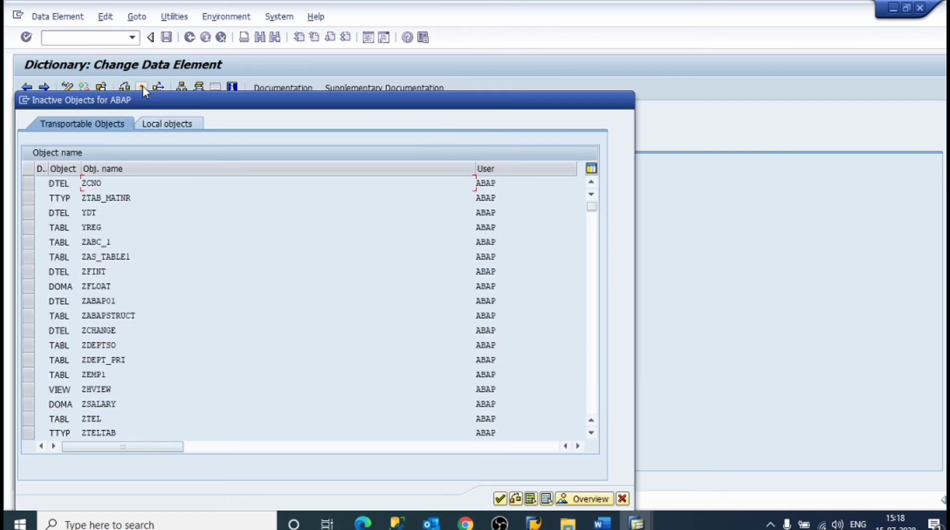
click(500, 498)
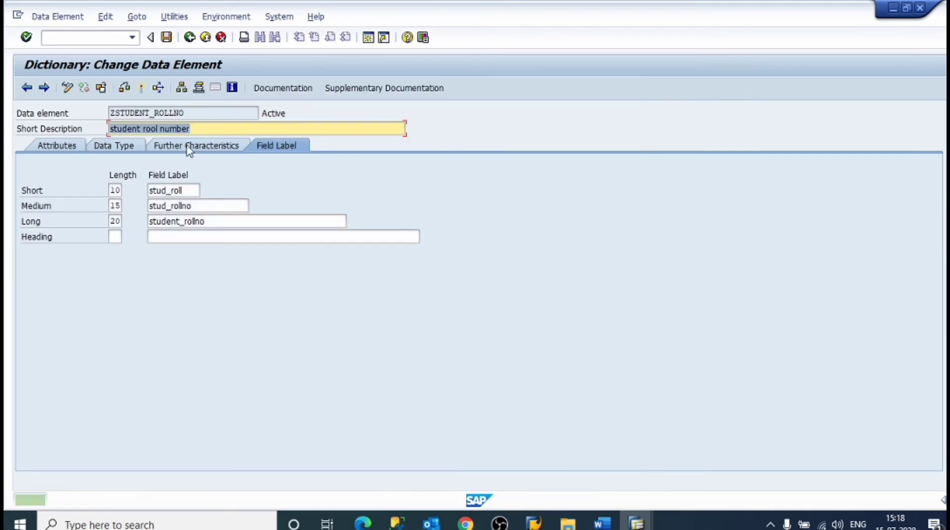
click(187, 41)
- Enter st as the field name in the second row of the table's field list
click(309, 217)
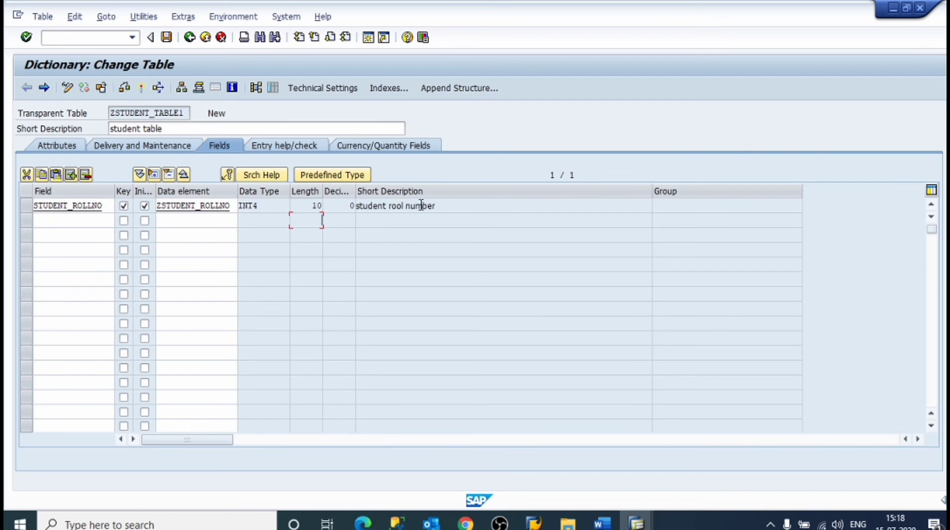
click(55, 222)
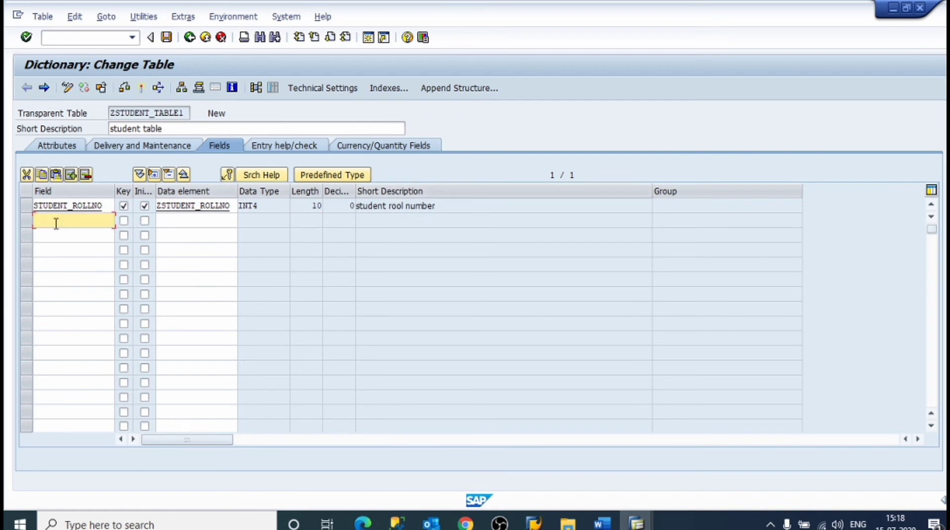
text(st)
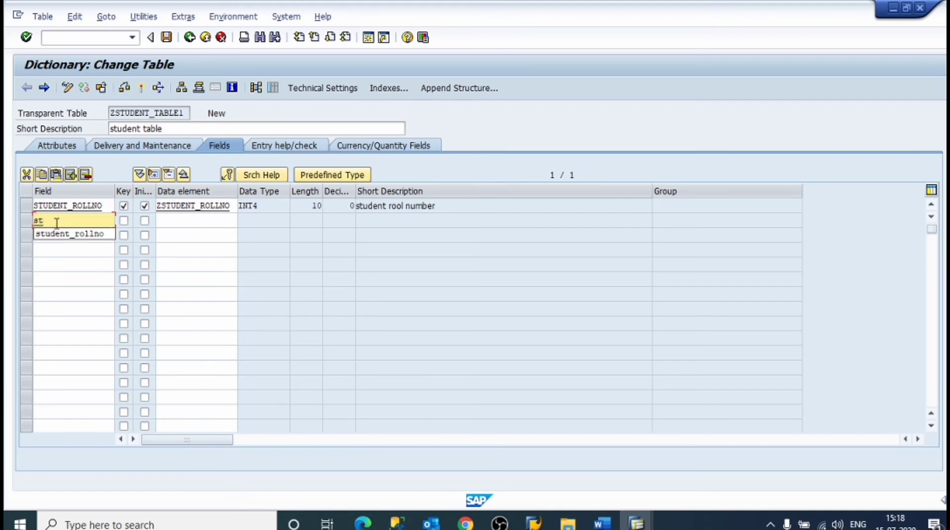
- Try to correct the misspelled short description in the STUDENT_ROLLNO field's details, and close the details
double_click(400, 207)
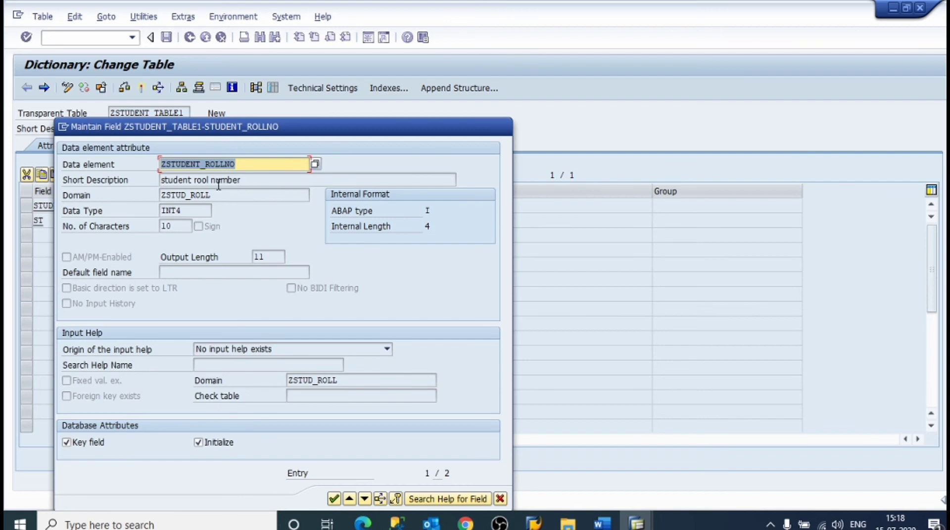
click(207, 181)
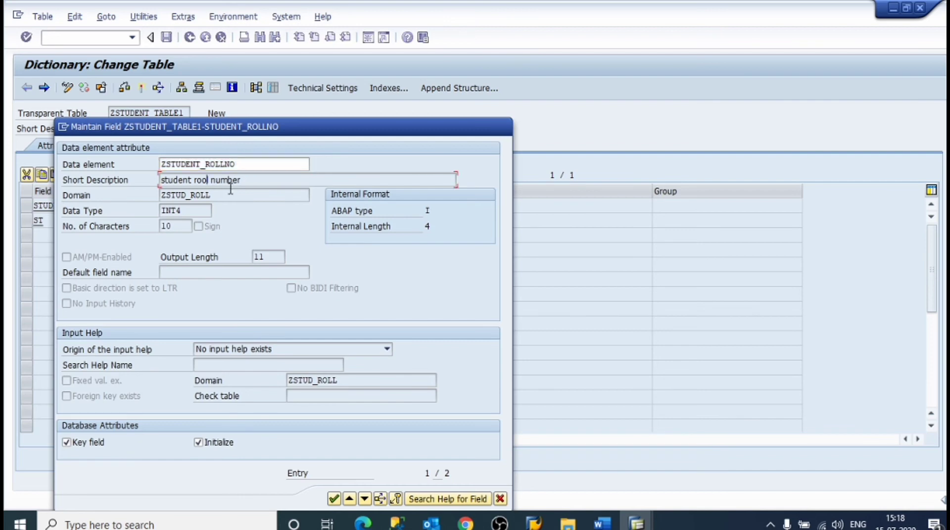
text(l)
click(501, 499)
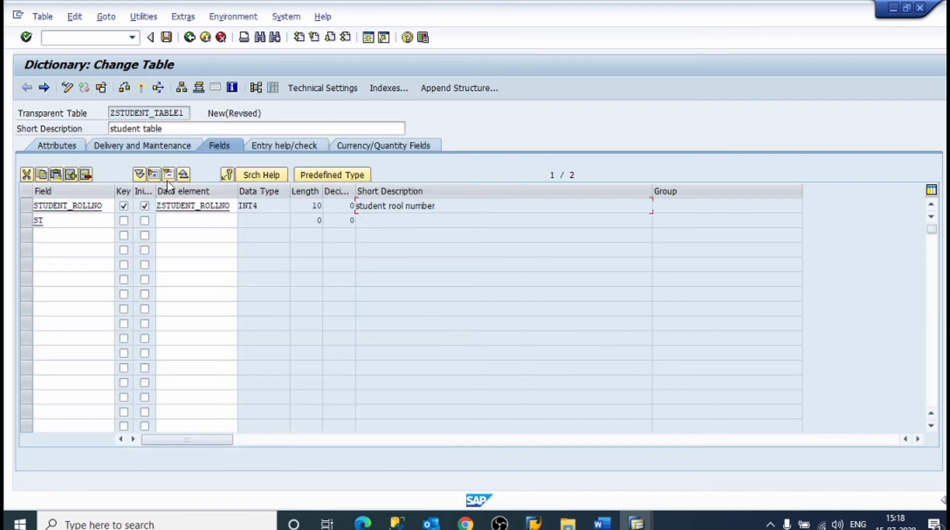
- Save the table and open the data element ZSTUDENT_ROLLNO, correct its short description to "student roll number", and save it
double_click(186, 206)
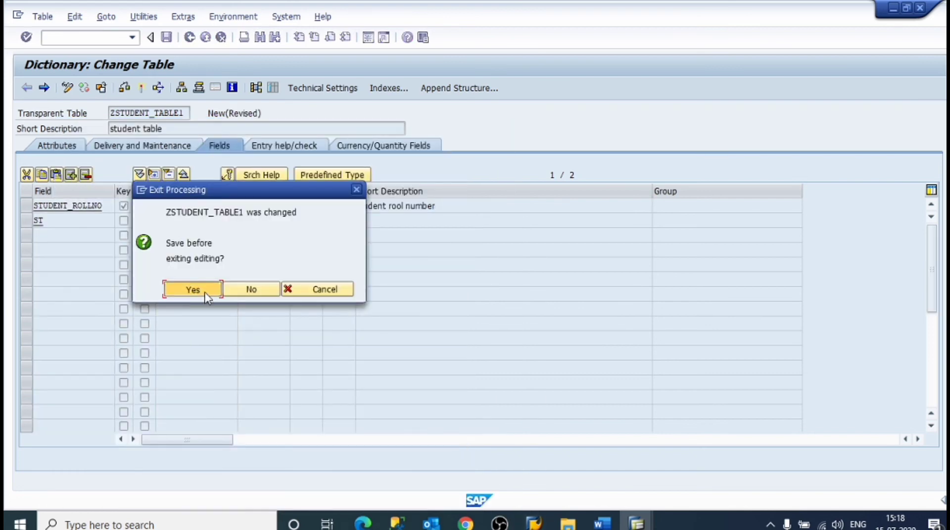
click(192, 289)
click(338, 394)
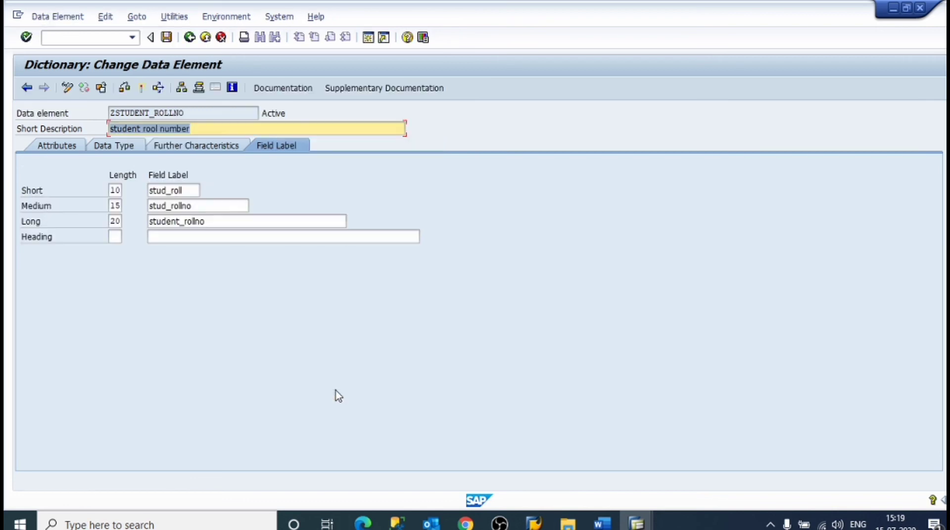
click(156, 128)
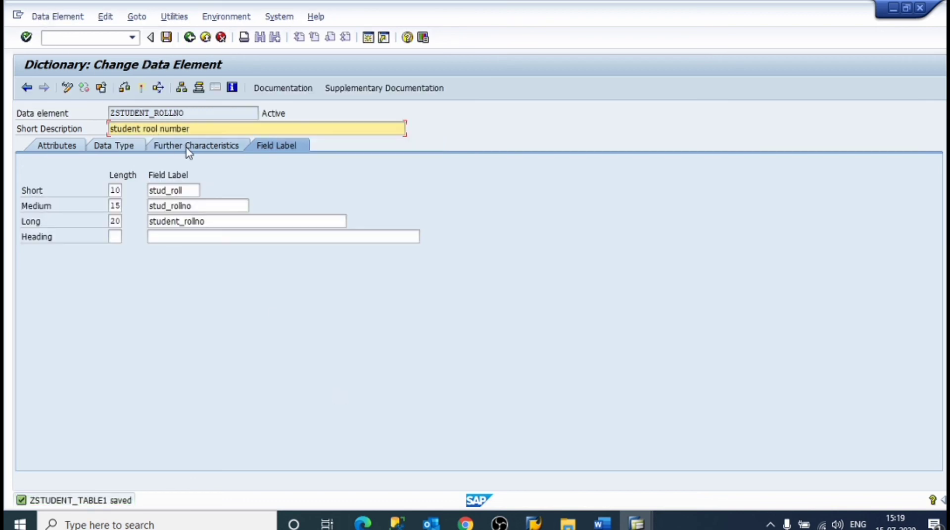
key(BackSpace)
key(BackSpace)
text(l)
click(166, 37)
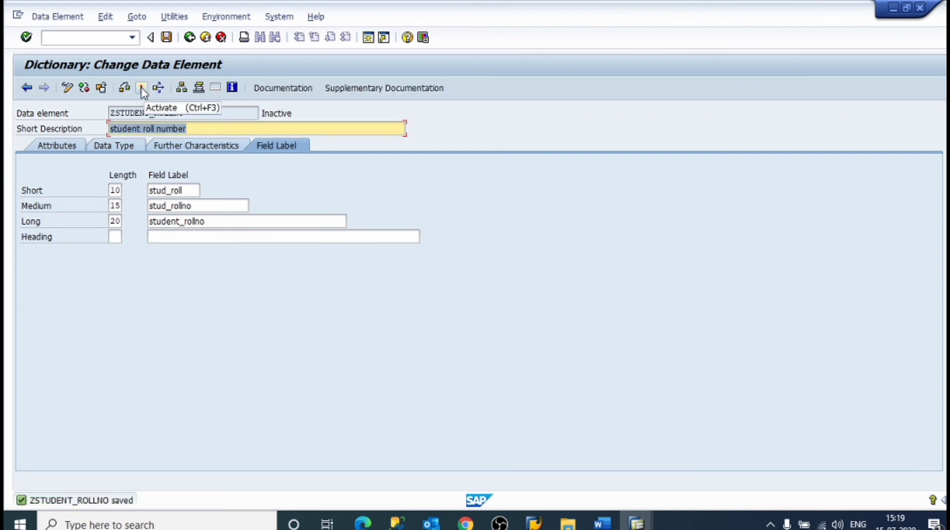
- Activate the data element ZSTUDENT_ROLLNO and return to the table's field list
click(140, 89)
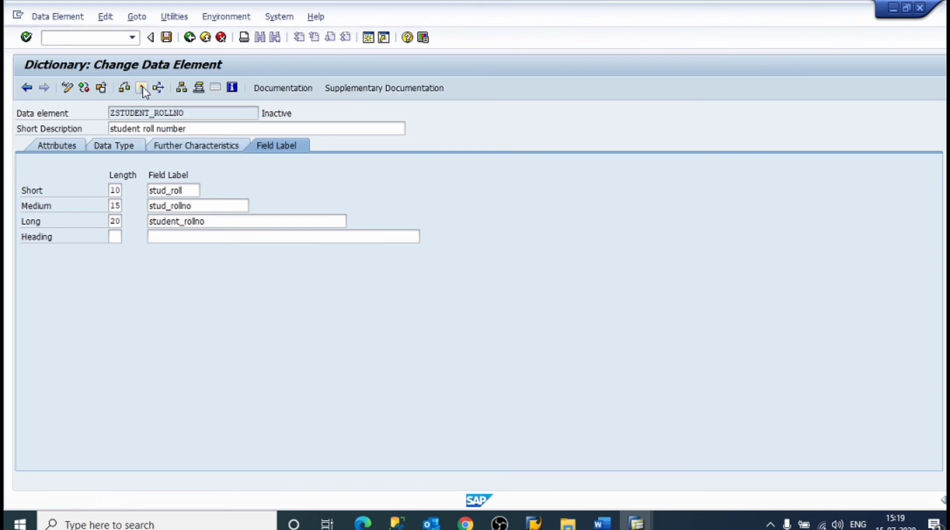
click(499, 498)
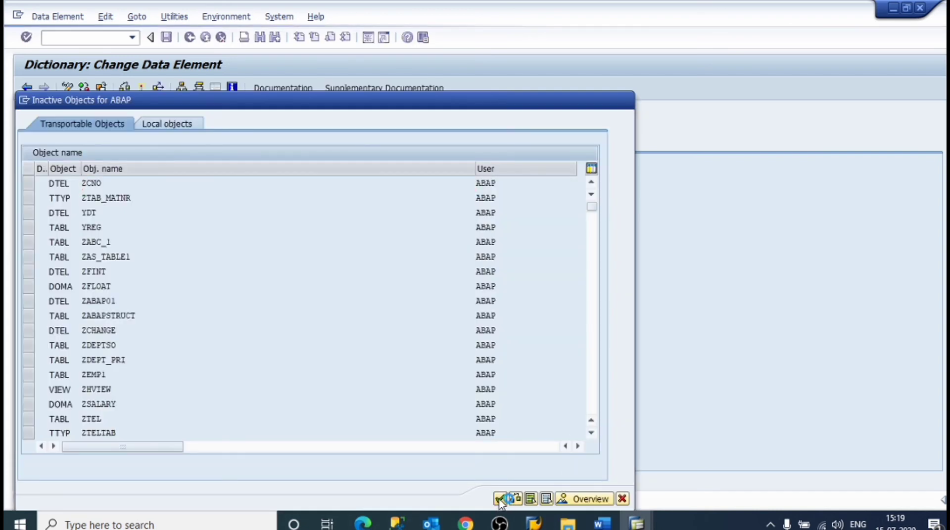
click(191, 40)
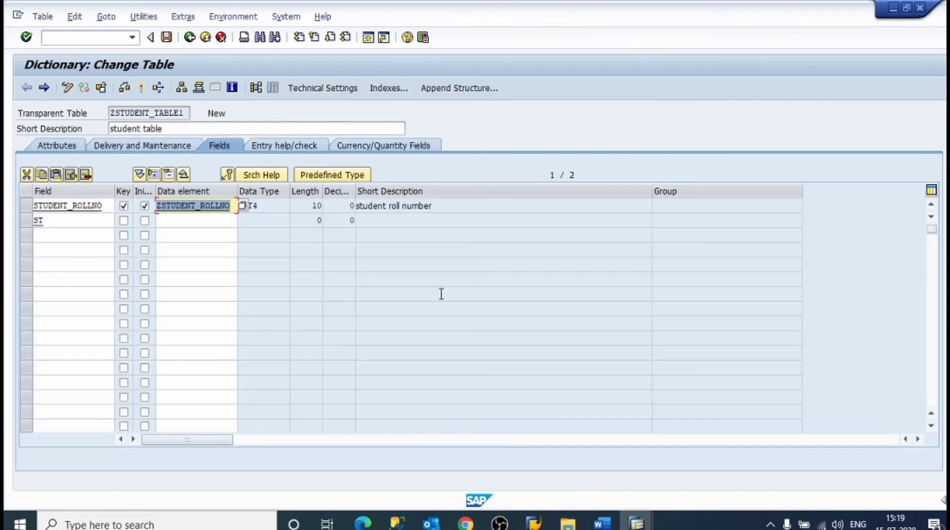
- Name the second field STUDENT_NAME, assign it the data element ZSTUDENT_NAME, and save the table while opening that data element
click(104, 221)
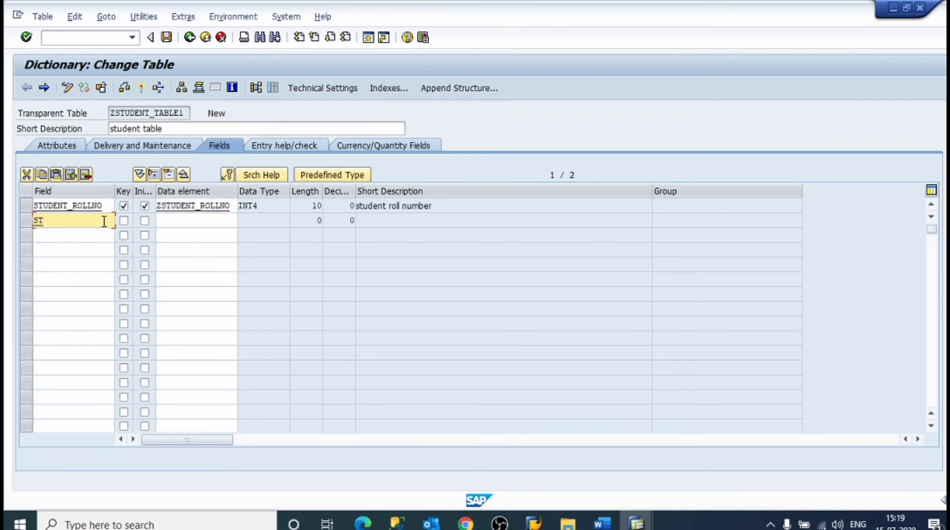
text(udent)
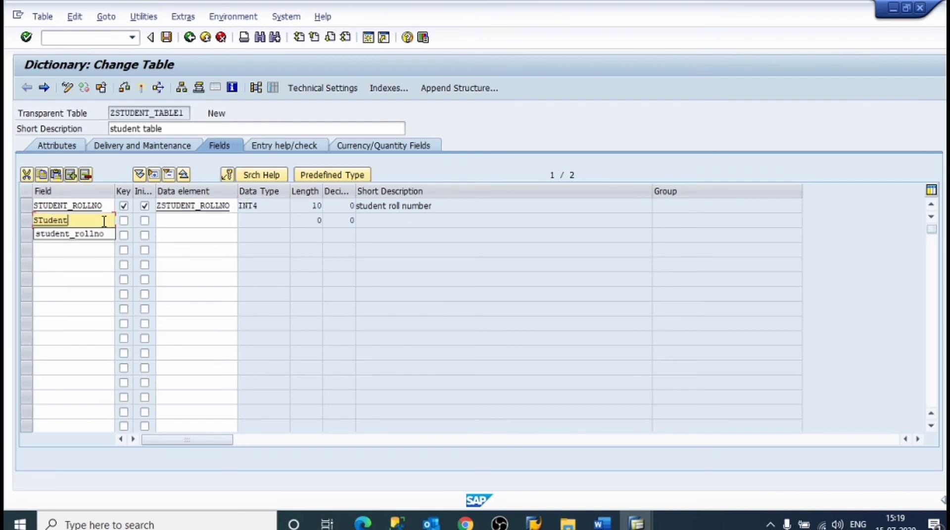
text(_name)
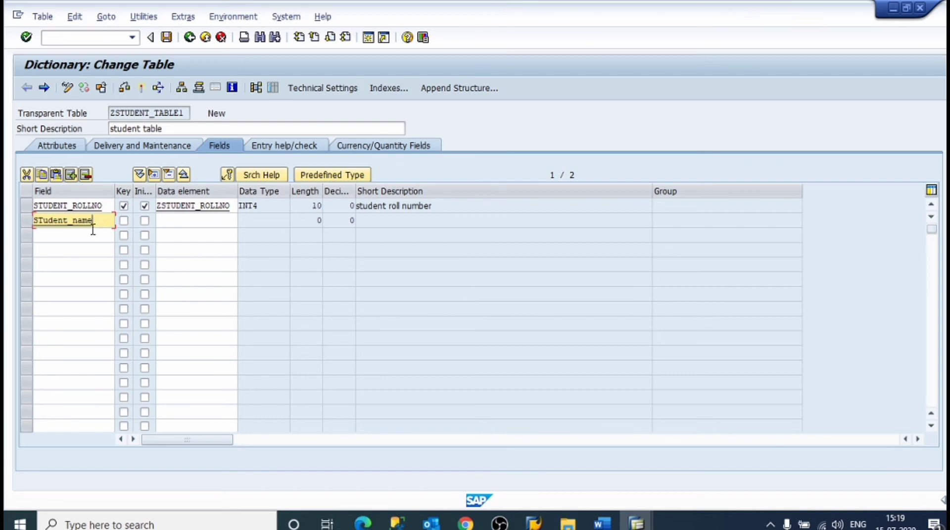
click(193, 218)
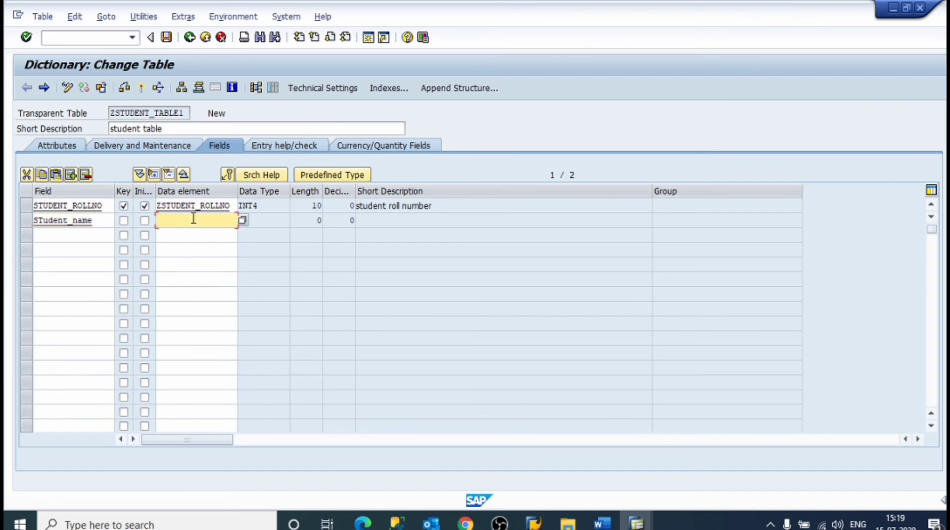
text(z)
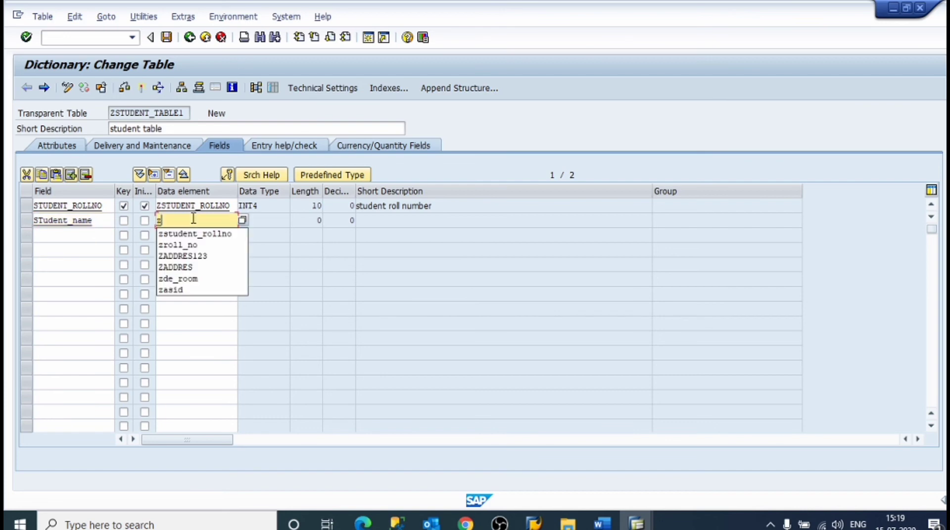
text(stude)
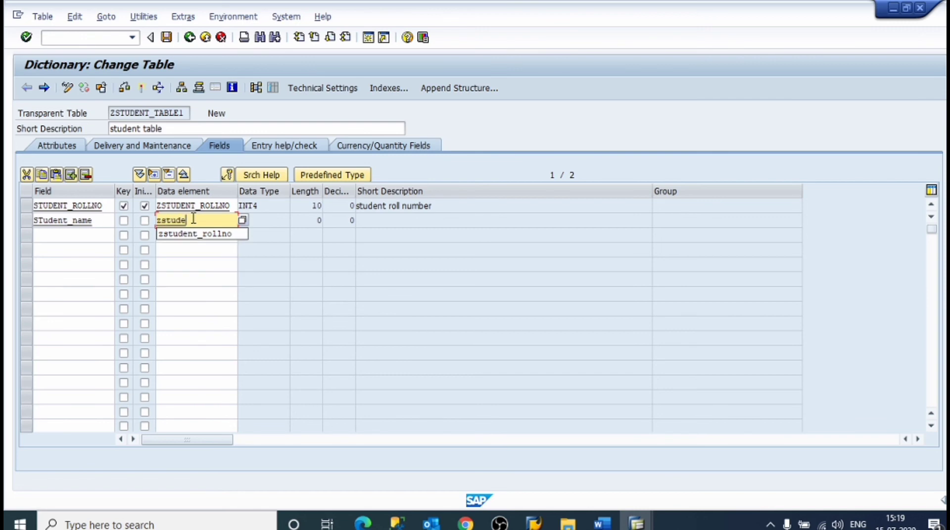
text(nt_name)
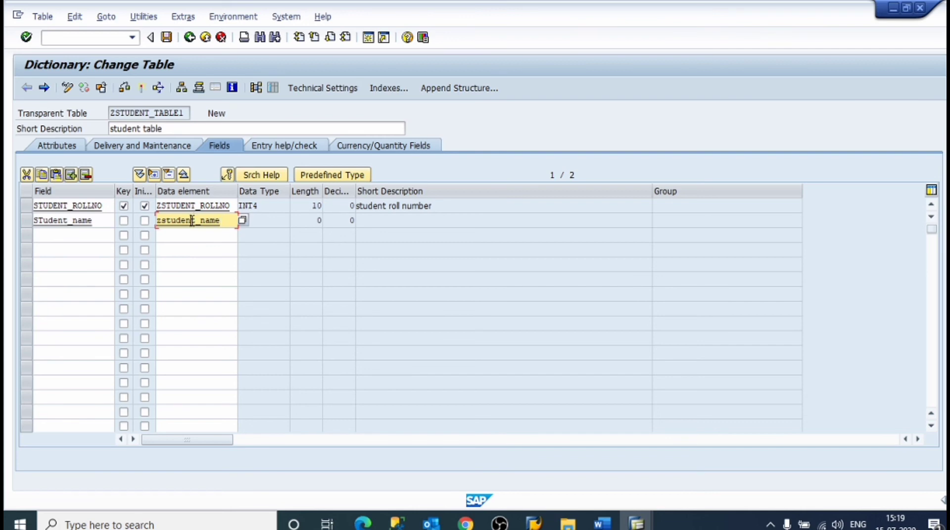
key(F3)
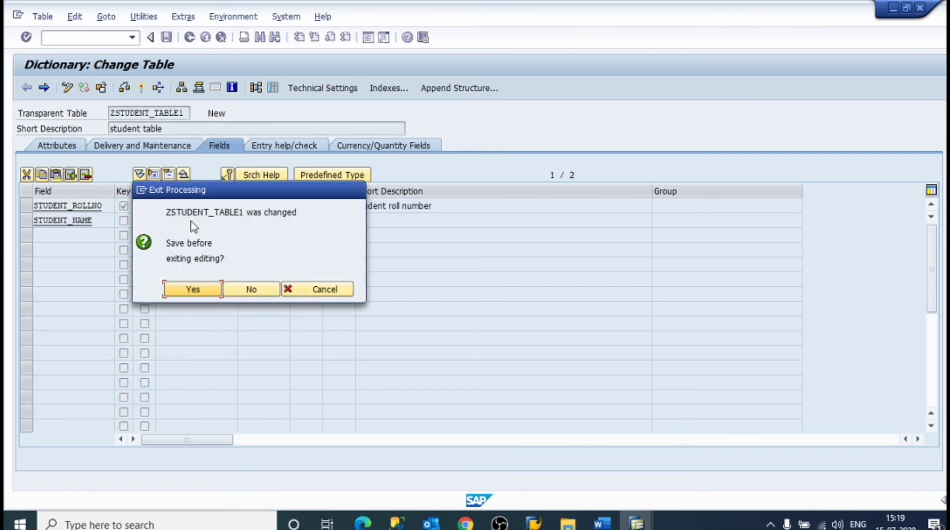
click(204, 290)
click(338, 392)
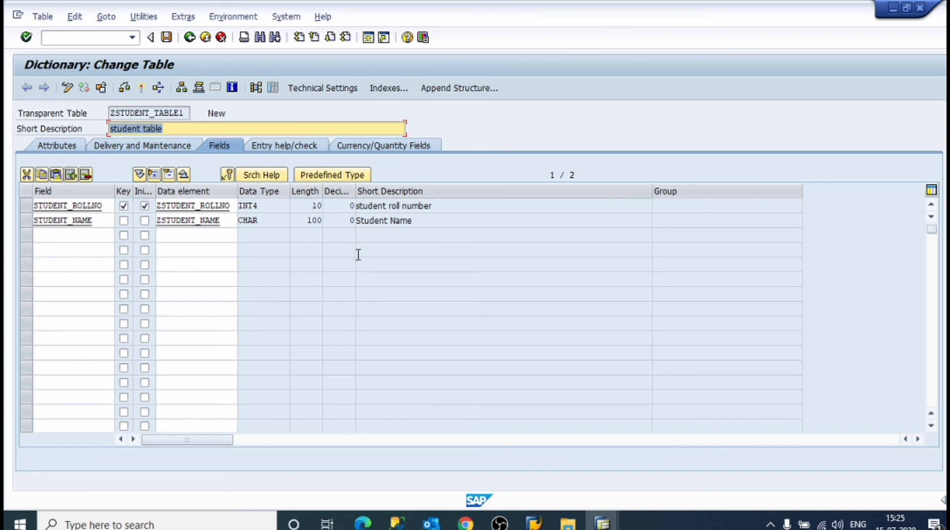
- Save and check the table ZSTUDENT_TABLE1, and close the check log
click(171, 41)
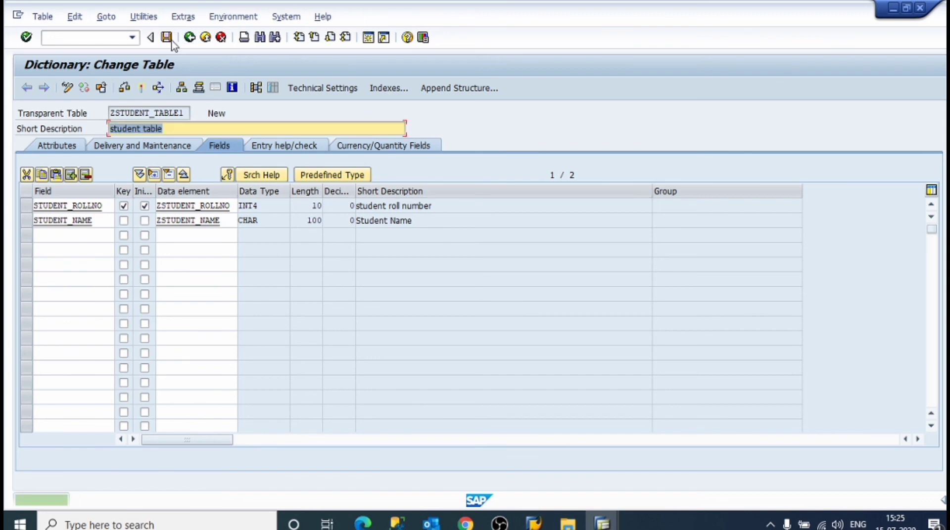
click(125, 88)
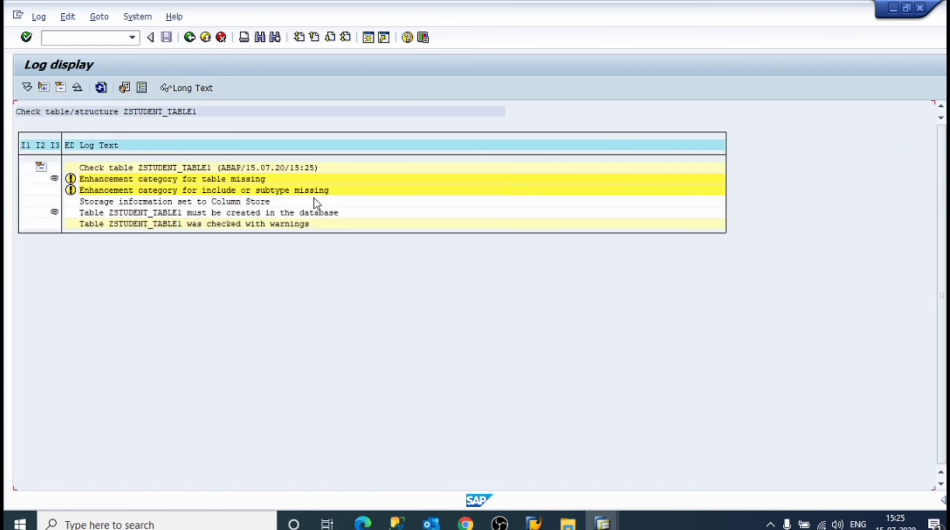
click(189, 37)
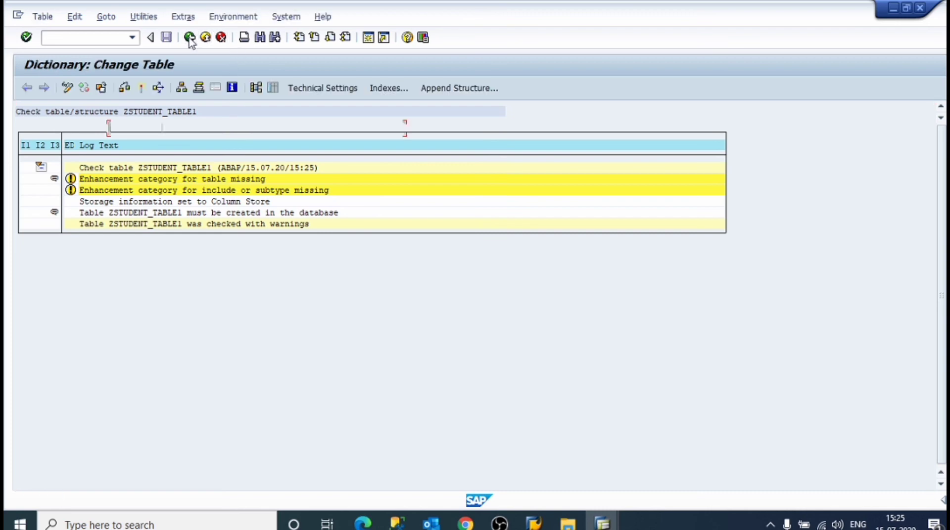
- Set the table's enhancement category to Can Be Enhanced (Deep)
click(183, 18)
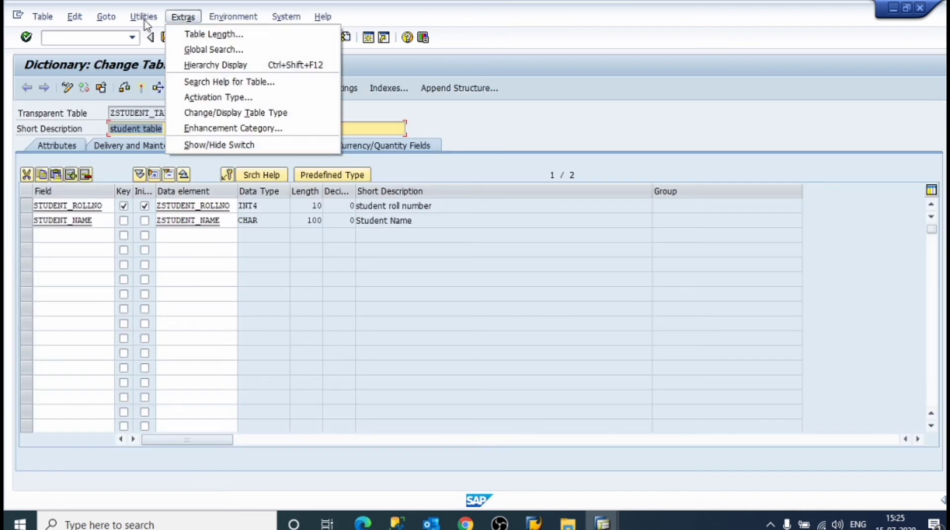
click(413, 341)
click(183, 19)
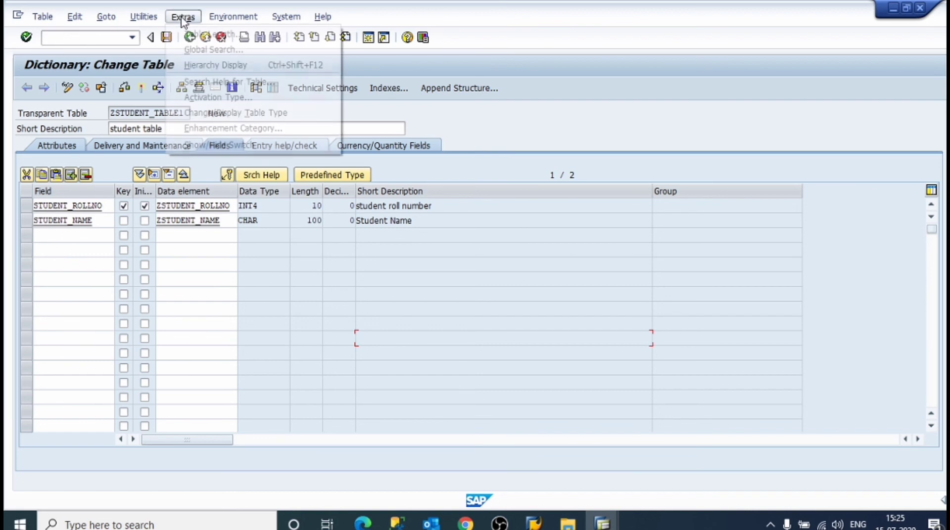
click(203, 128)
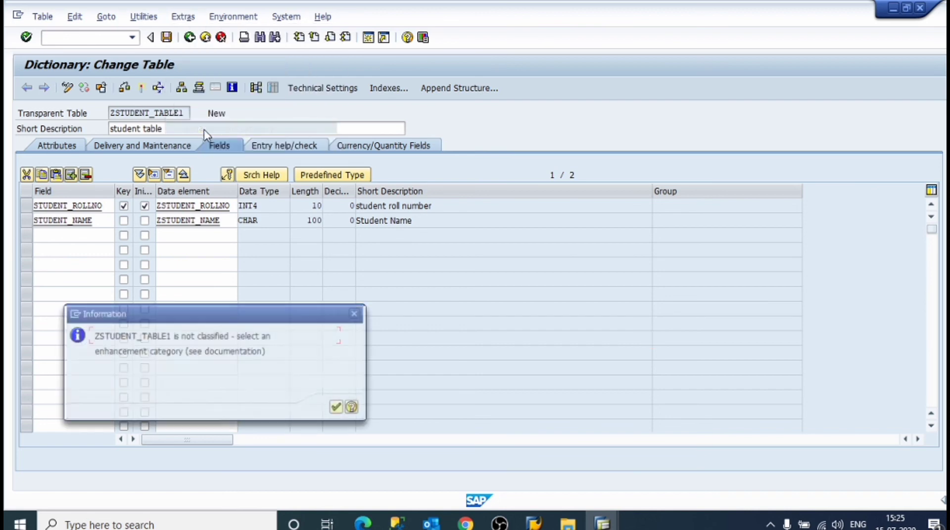
click(337, 408)
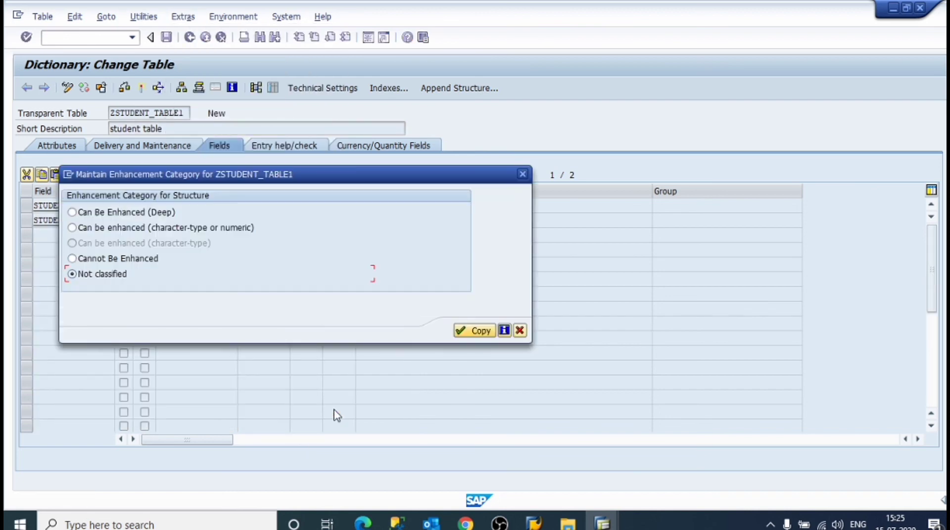
click(115, 212)
click(475, 331)
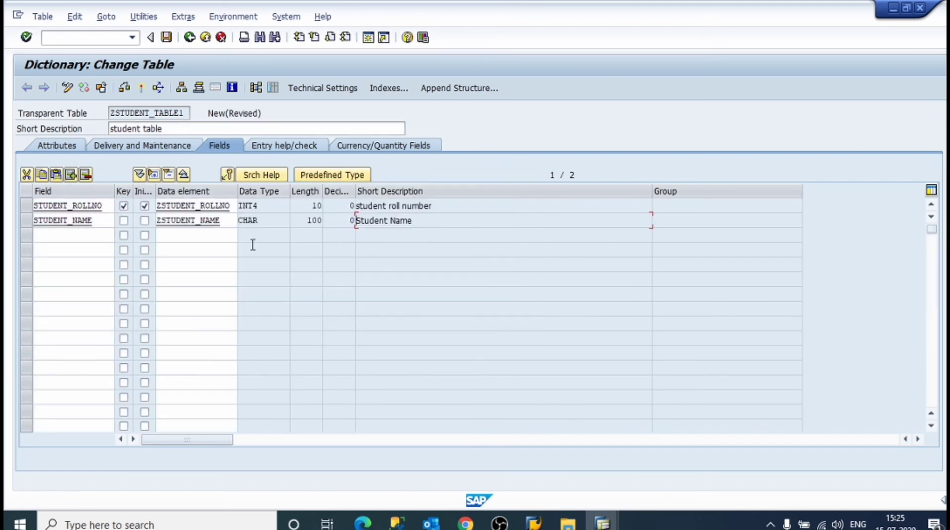
- Review the table's delivery and maintenance and entry help/check settings, and save the table from its field list
click(144, 149)
click(284, 148)
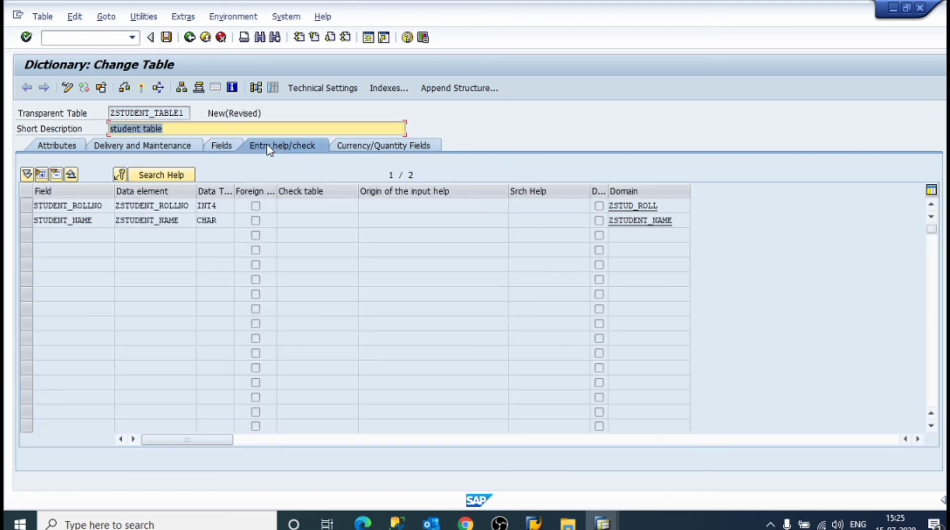
click(218, 146)
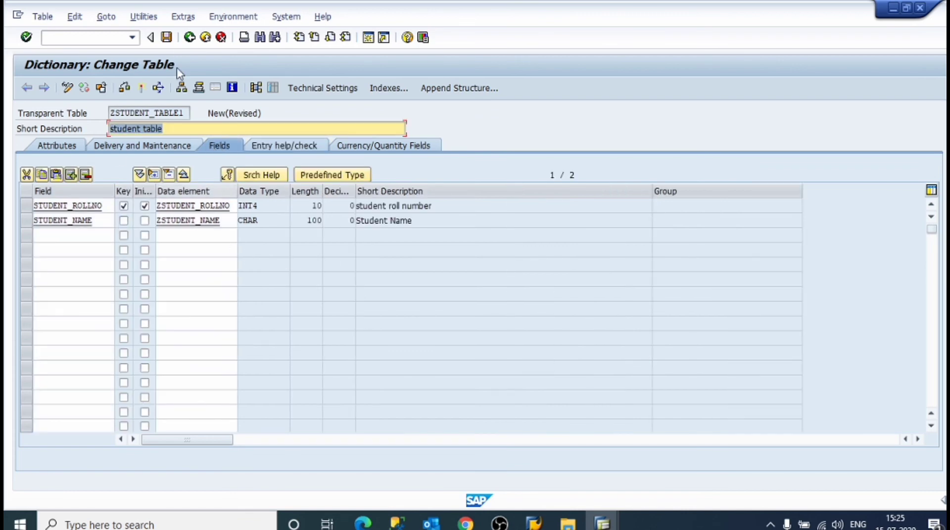
click(168, 37)
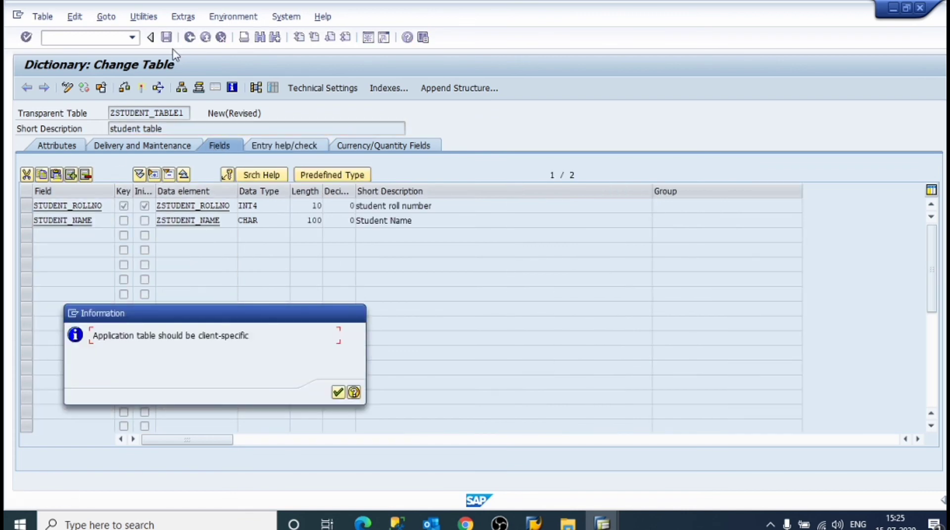
click(338, 393)
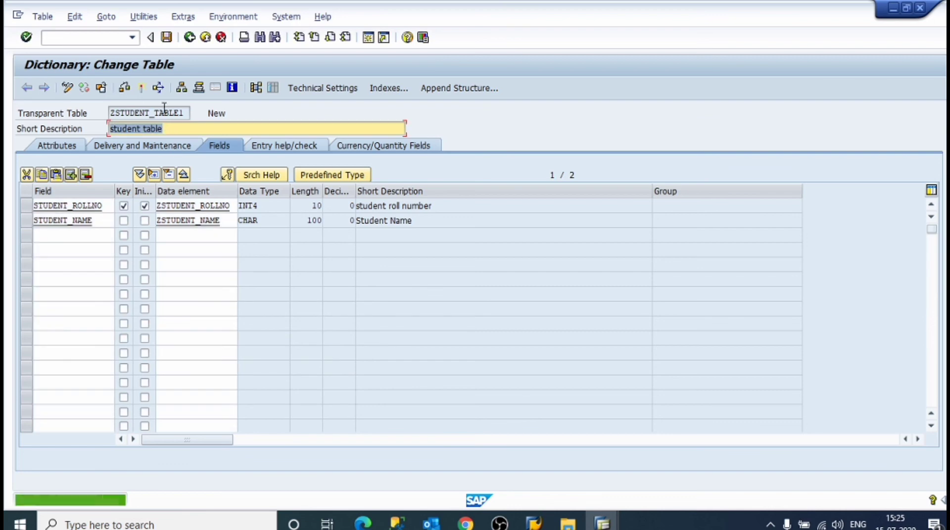
- Start activating the table and, in its technical settings, set the data class to APPL0 and the size category to 0
click(143, 90)
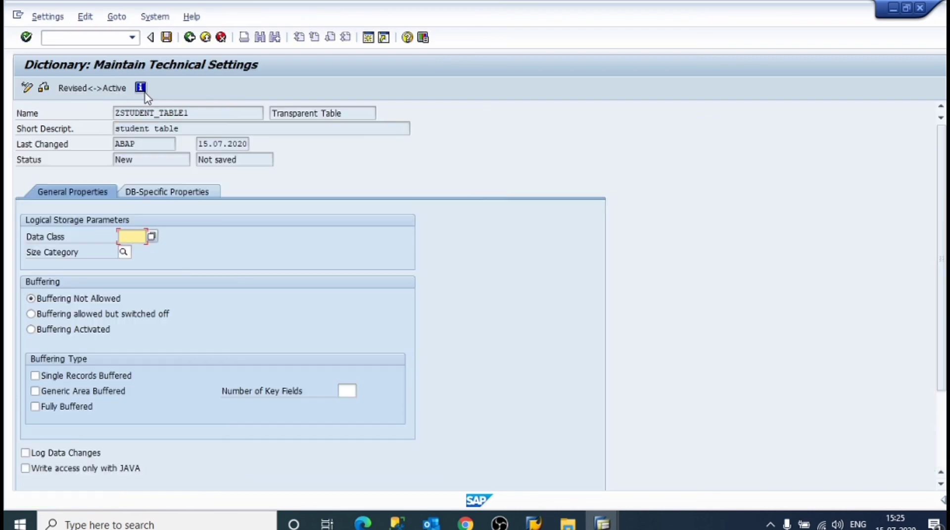
click(152, 237)
click(148, 251)
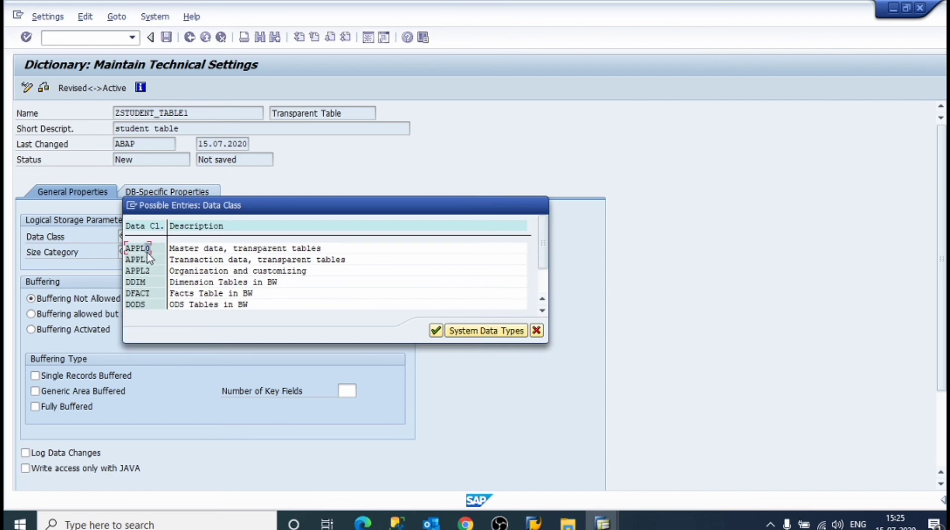
click(436, 331)
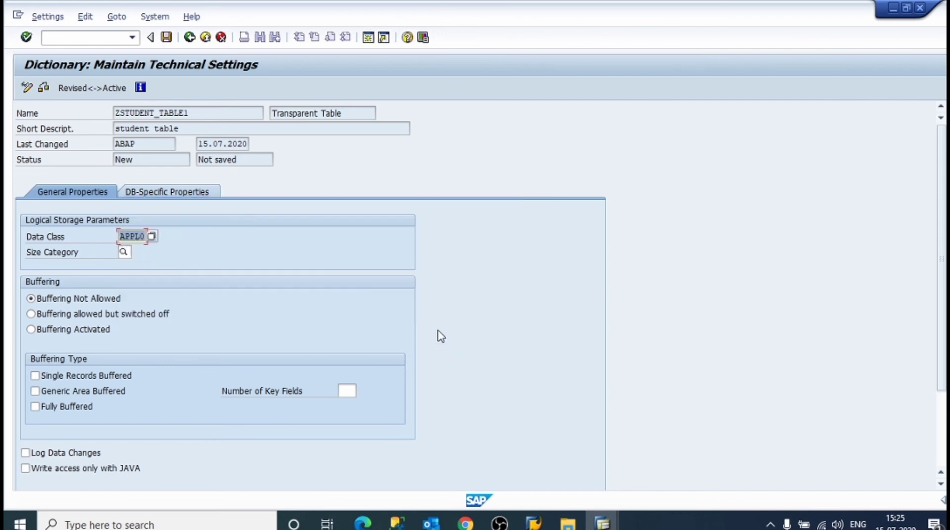
click(128, 253)
click(136, 252)
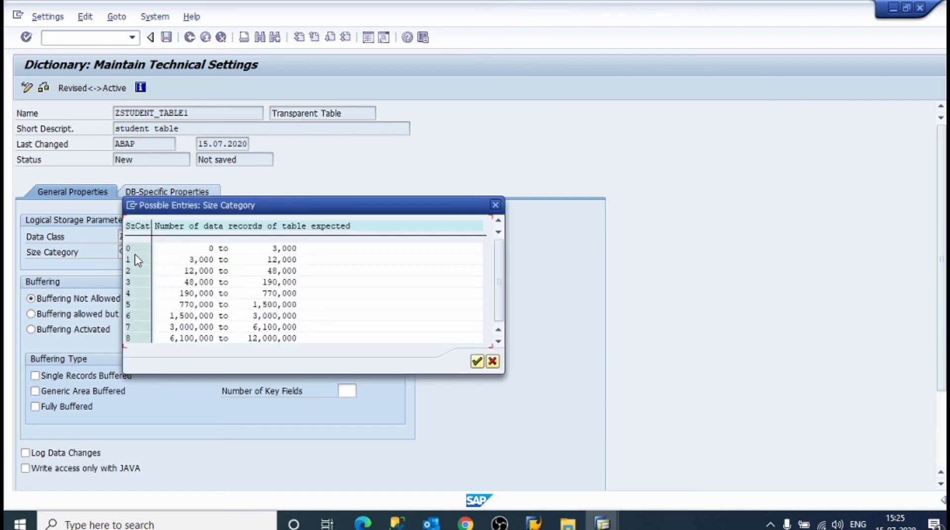
click(477, 362)
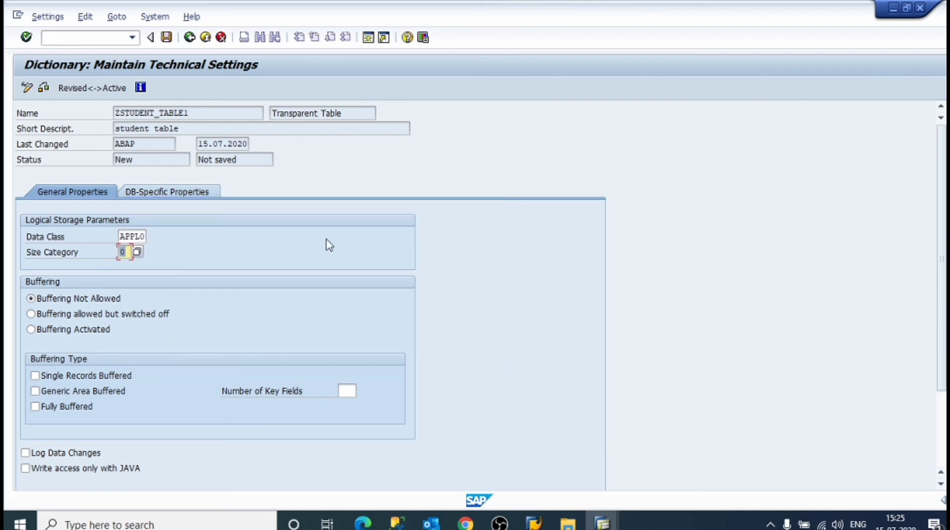
- Save the technical settings and complete the activation of the table ZSTUDENT_TABLE1
click(167, 37)
click(190, 38)
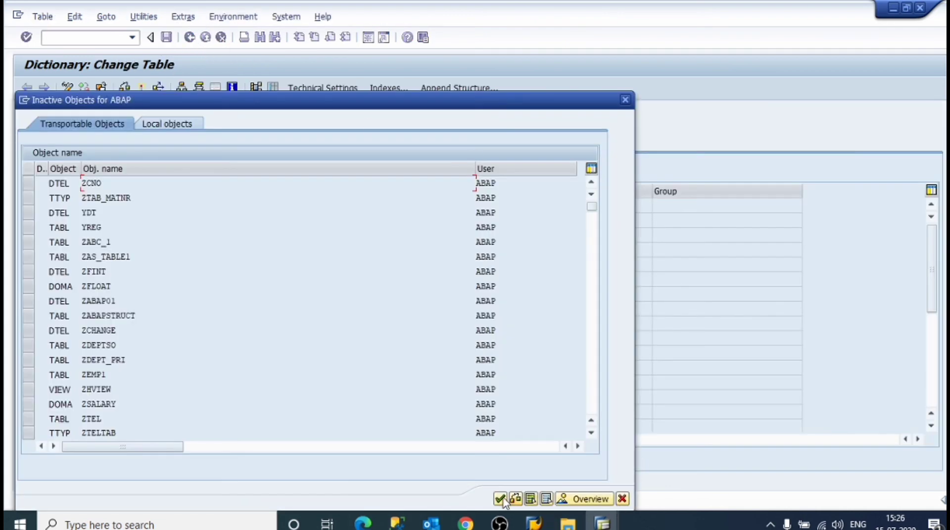
click(501, 499)
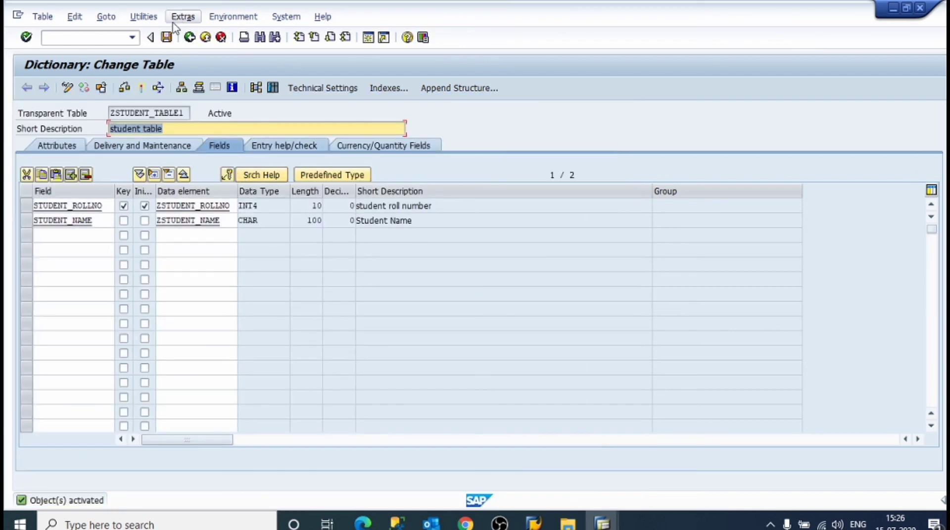
- Open the new-entry form of ZSTUDENT_TABLE1 to check its field labels, and return to the dictionary
click(144, 17)
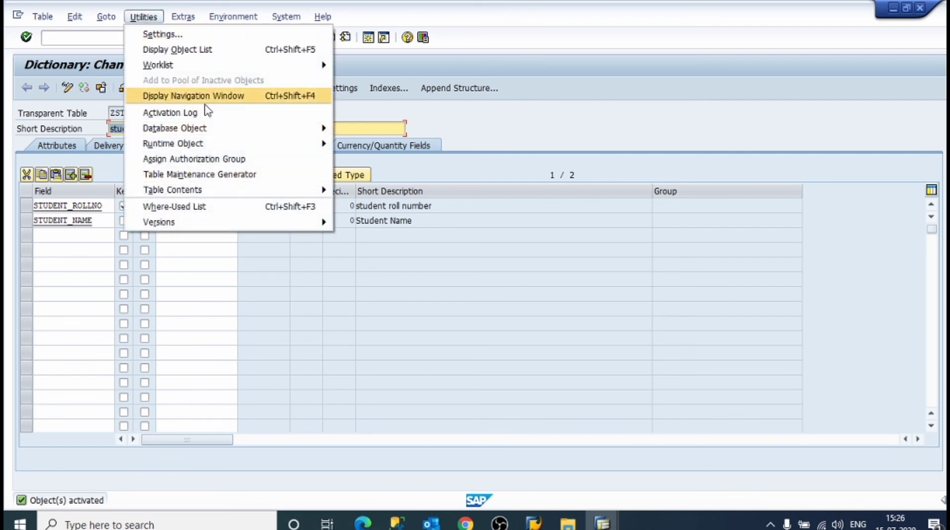
mouse_move(319, 190)
click(364, 211)
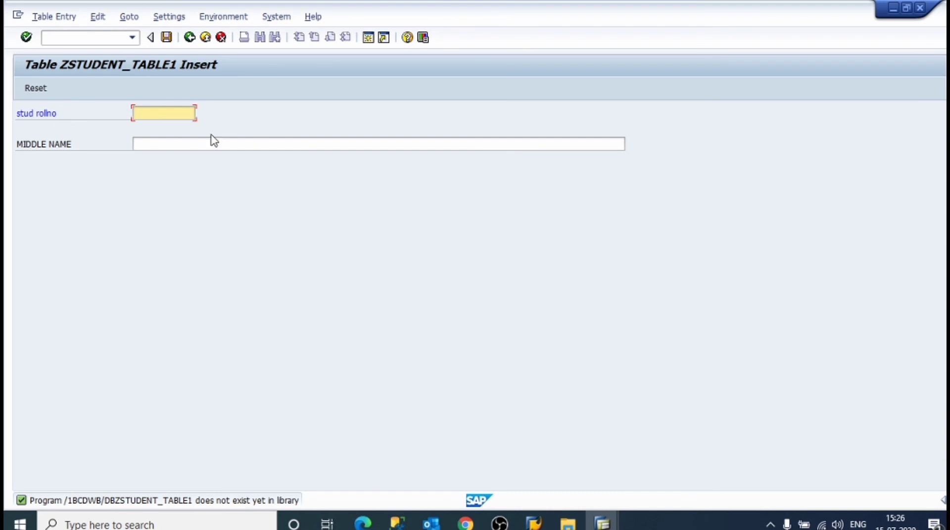
click(190, 37)
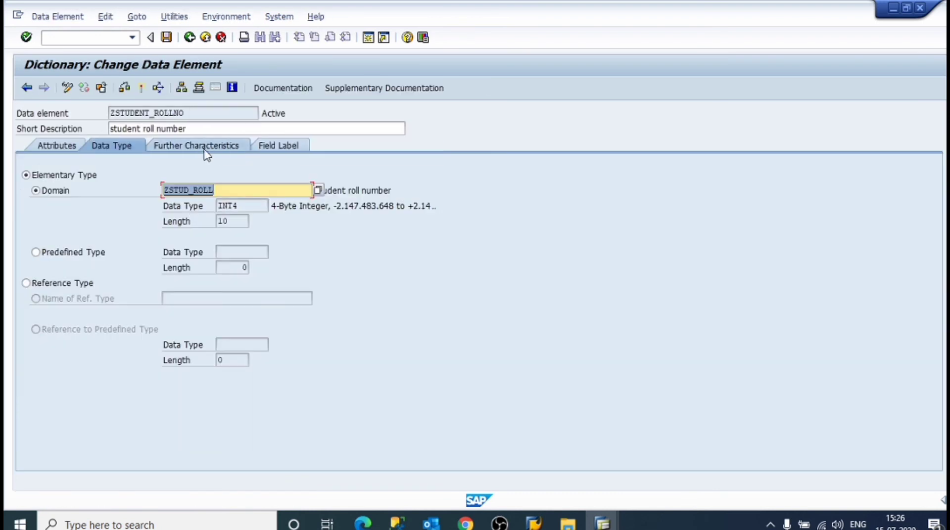
- Give the data element ZSTUDENT_ROLLNO the heading label student_roll_no with a length of 25
click(292, 146)
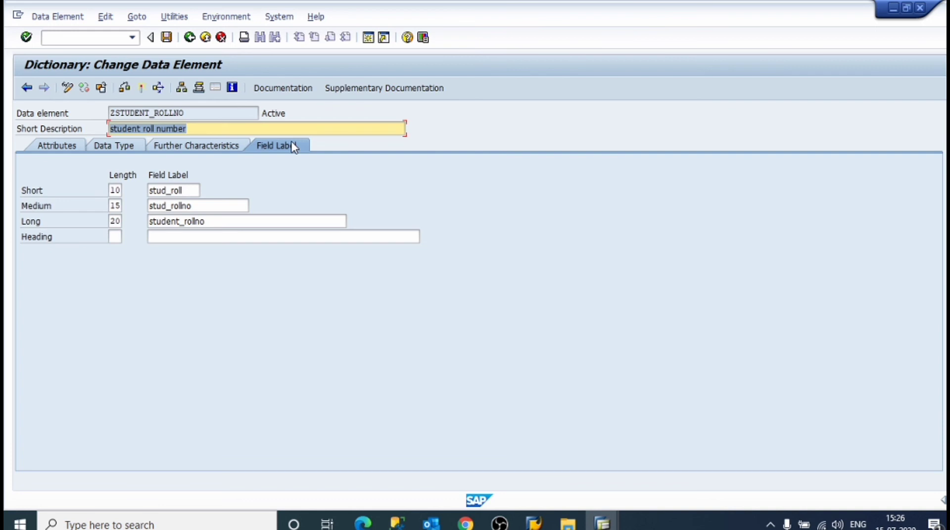
click(190, 192)
click(183, 238)
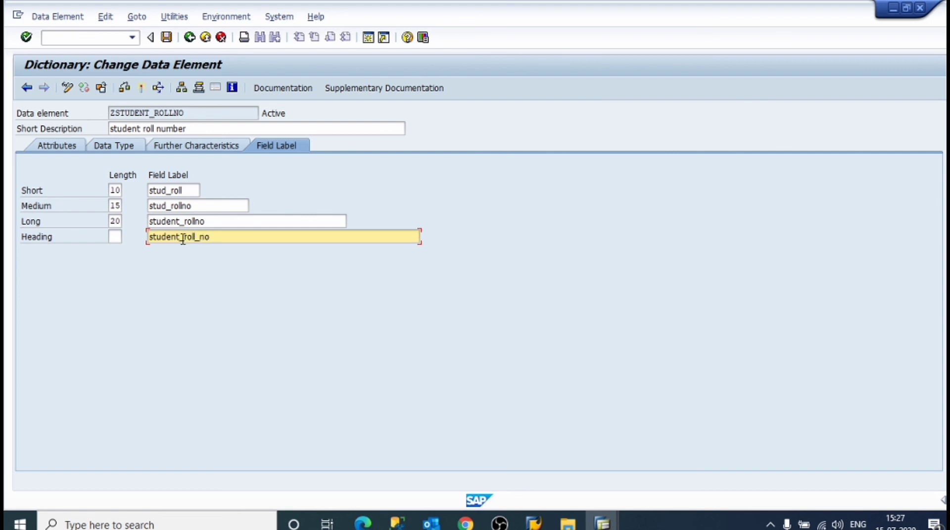
click(115, 238)
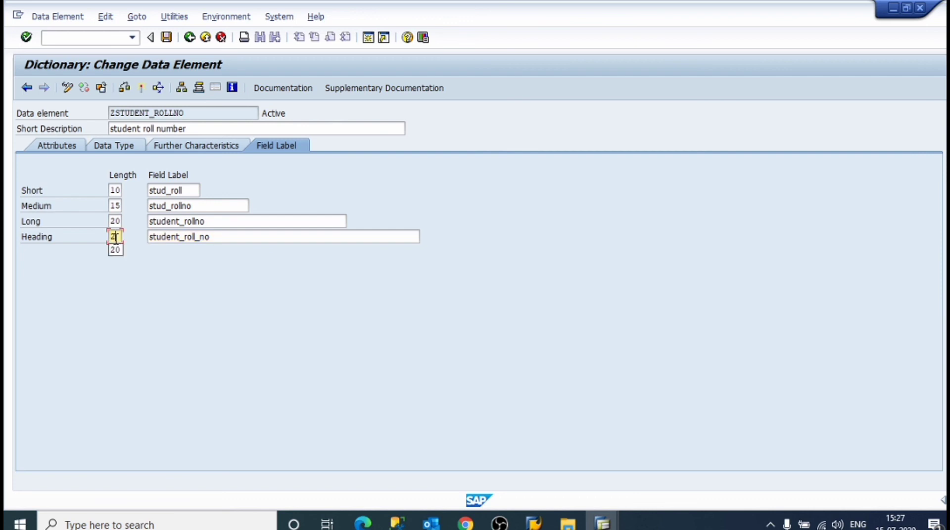
text(25)
- Save and activate the data element ZSTUDENT_ROLLNO, and return to the table's field list
click(167, 38)
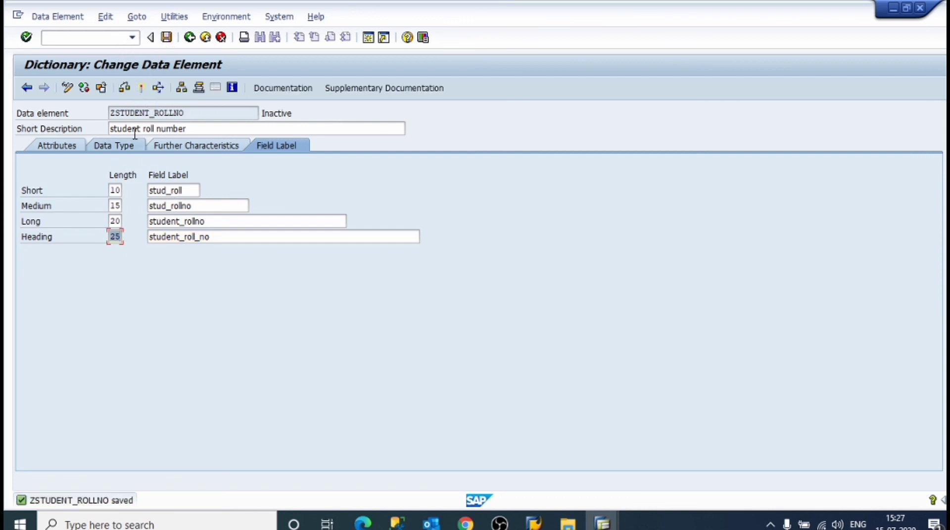
click(141, 88)
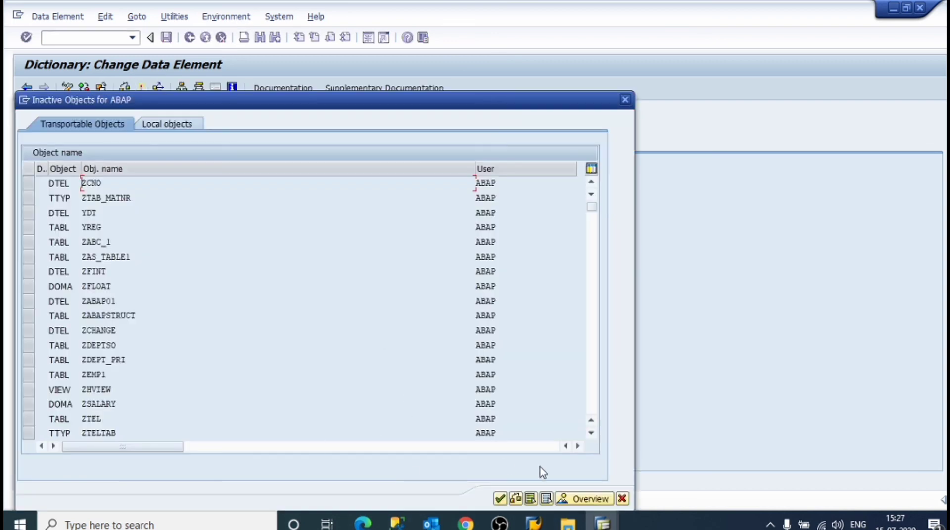
click(500, 499)
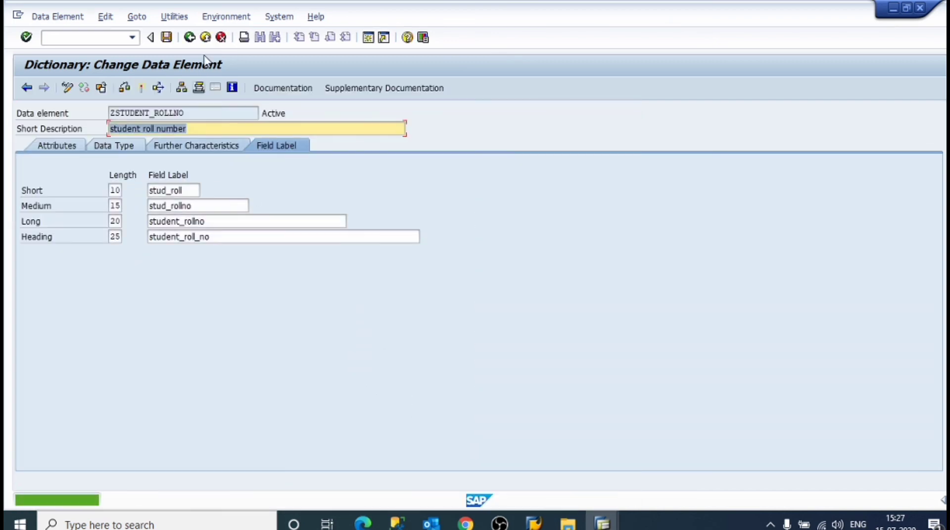
click(189, 37)
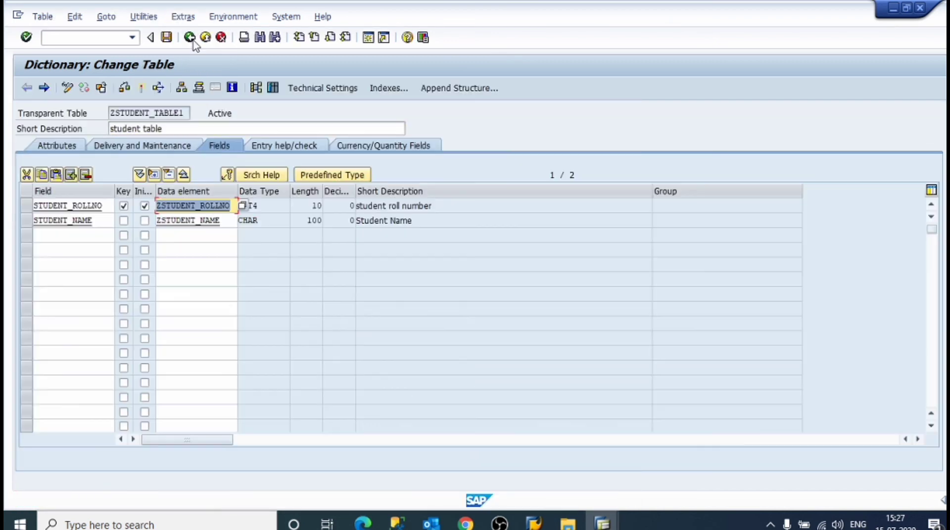
- Open the data element ZSTUDENT_NAME in change mode and reduce its medium field label to NAME
double_click(195, 221)
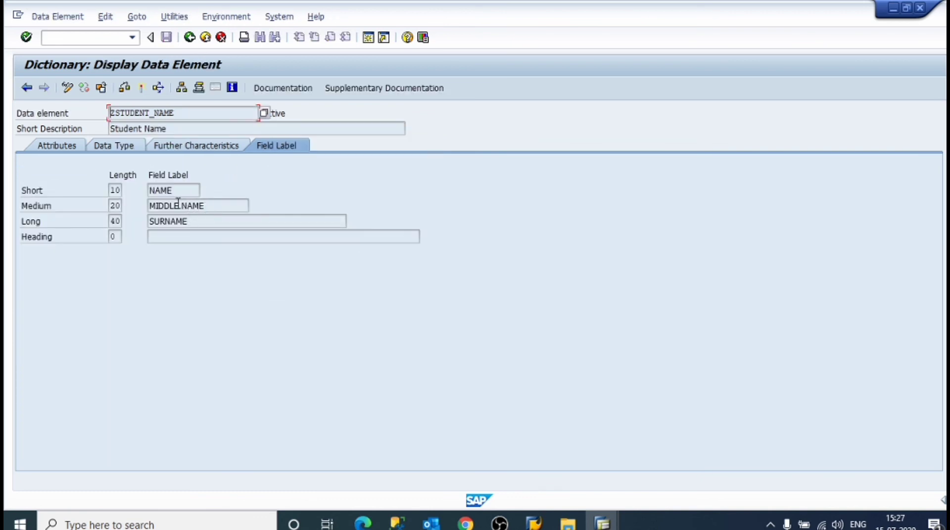
click(184, 207)
click(67, 87)
click(182, 206)
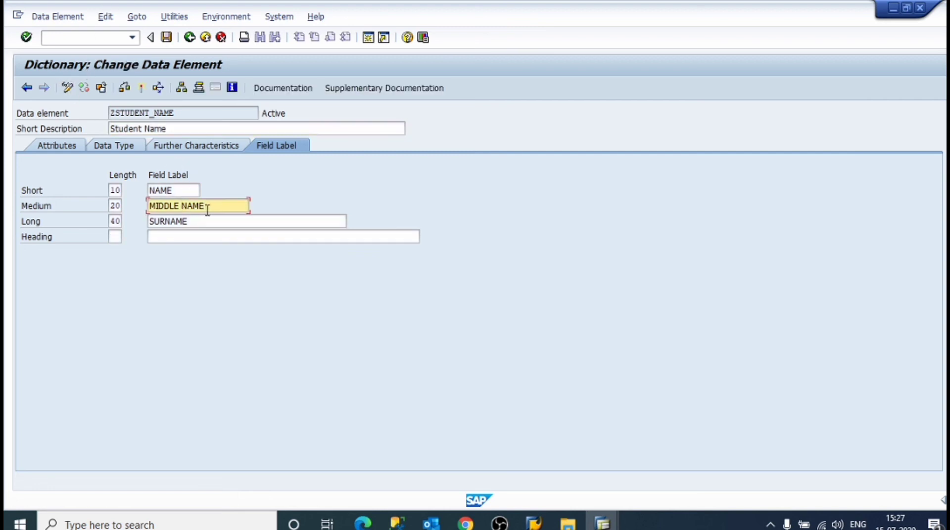
key(Left)
key(Left)
key(Left)
key(Left)
key(BackSpace)
key(BackSpace)
key(BackSpace)
key(BackSpace)
key(BackSpace)
key(BackSpace)
key(BackSpace)
- Change the short field label of ZSTUDENT_NAME to NAM, and save and activate the data element
click(186, 189)
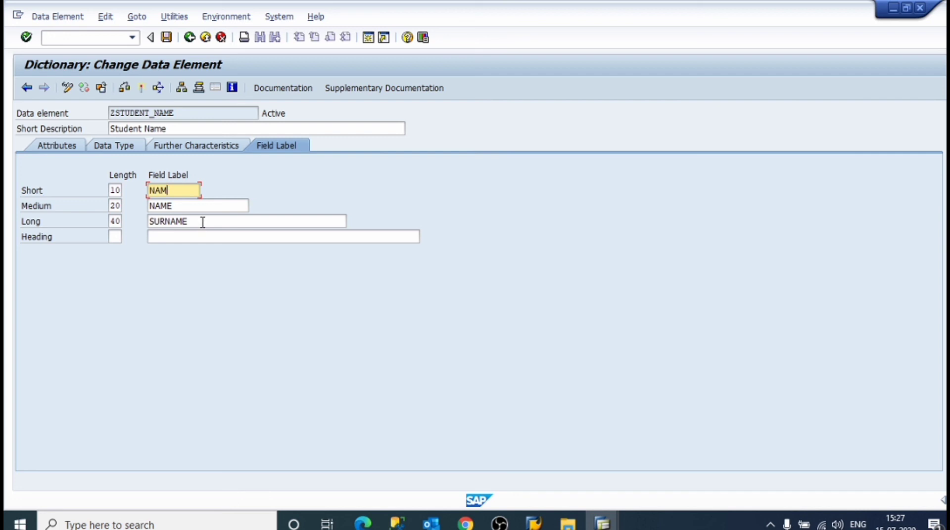
click(170, 39)
click(141, 86)
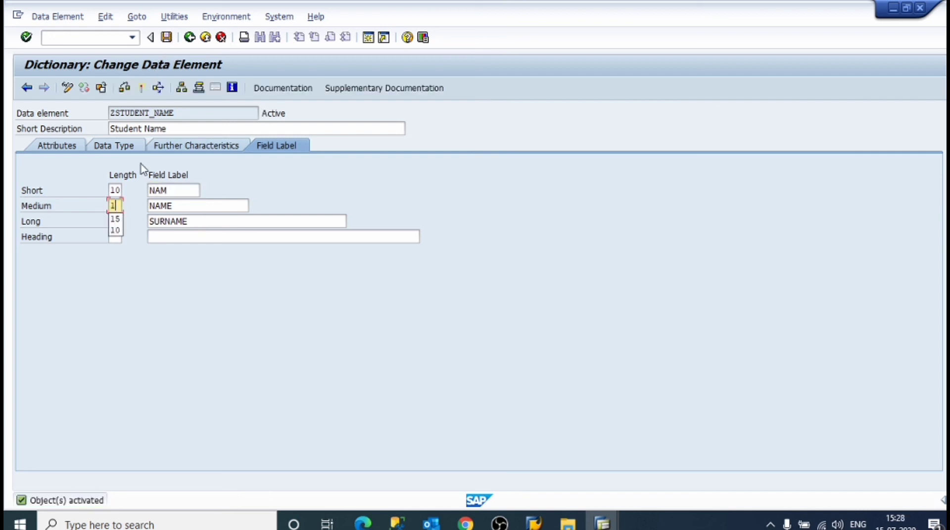
- Set the medium field label length of ZSTUDENT_NAME to 15 and the long label length to 20
text(5)
key(Down)
key(BackSpace)
text(20)
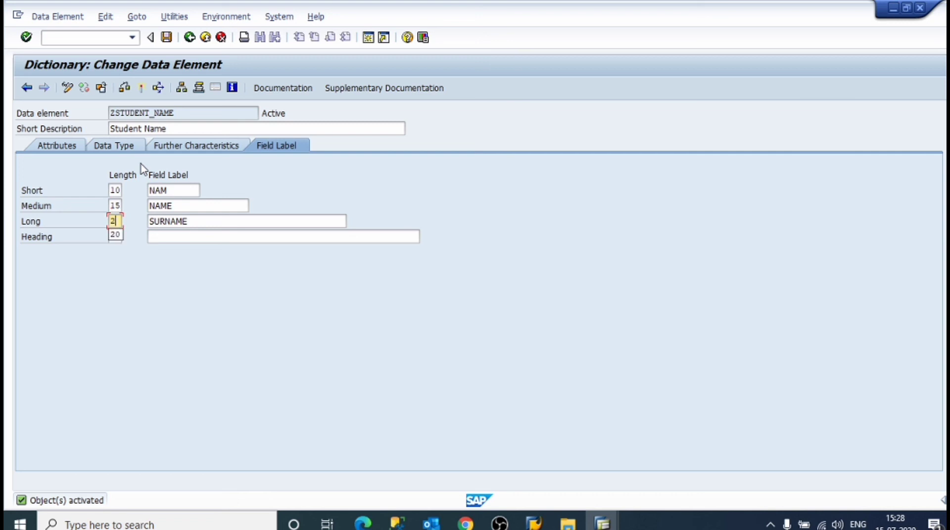
key(Down)
- Give ZSTUDENT_NAME the heading label Name_of_student with a length of 30
text(25)
key(BackSpace)
key(BackSpace)
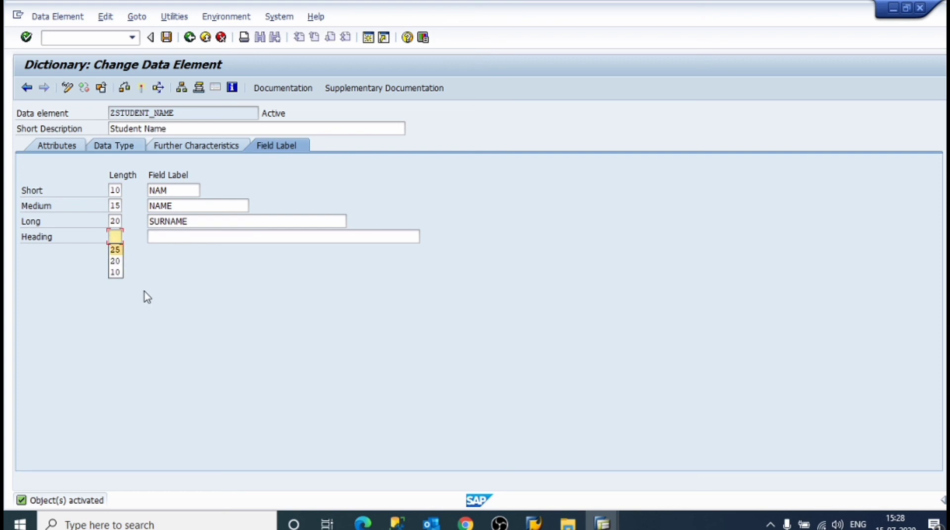
text(30)
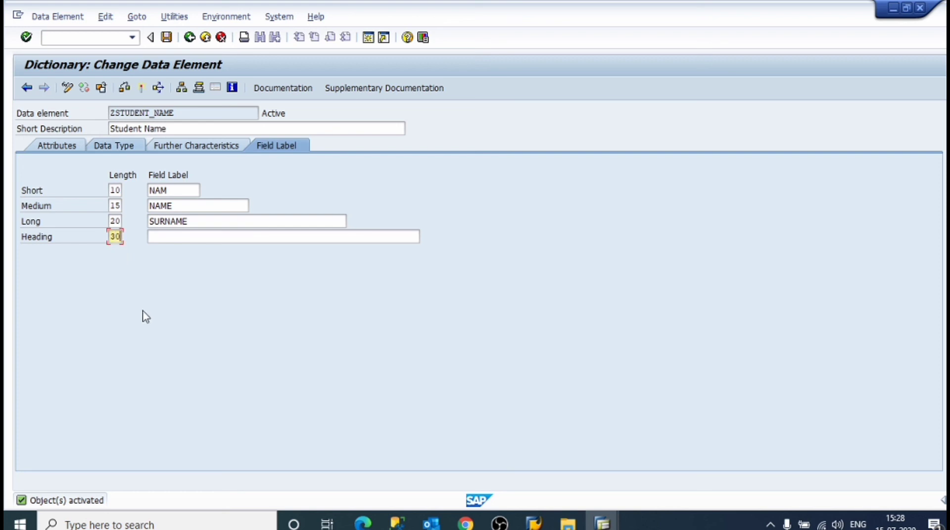
click(170, 242)
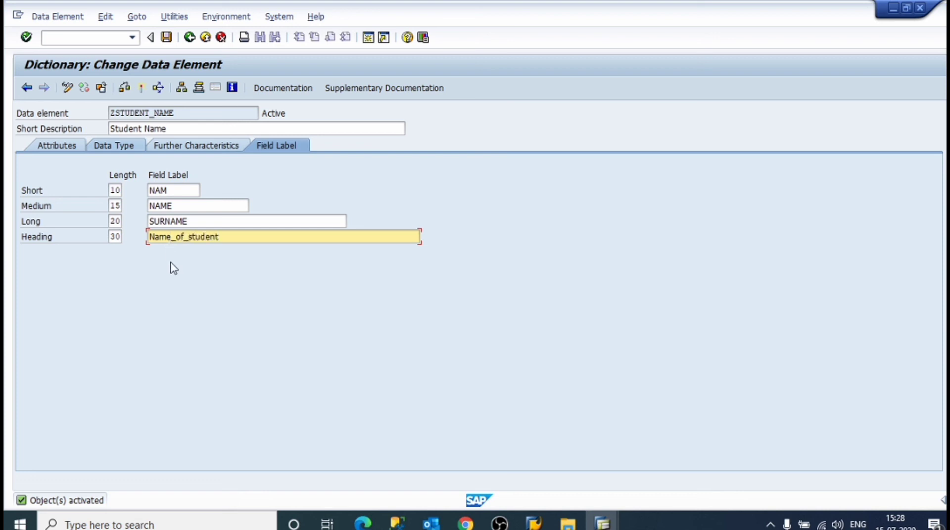
- Save and activate the data element ZSTUDENT_NAME, review the activation log, and return to the table
click(166, 38)
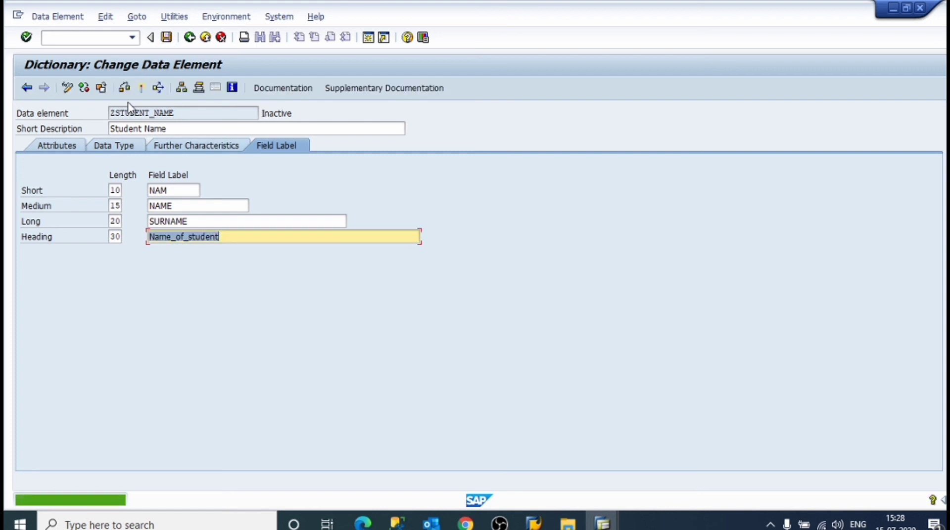
click(127, 89)
click(143, 90)
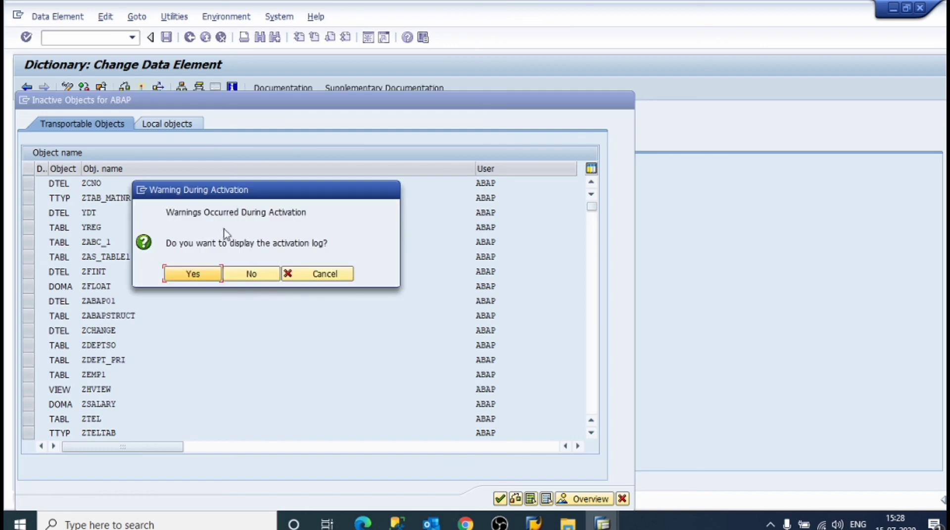
click(212, 272)
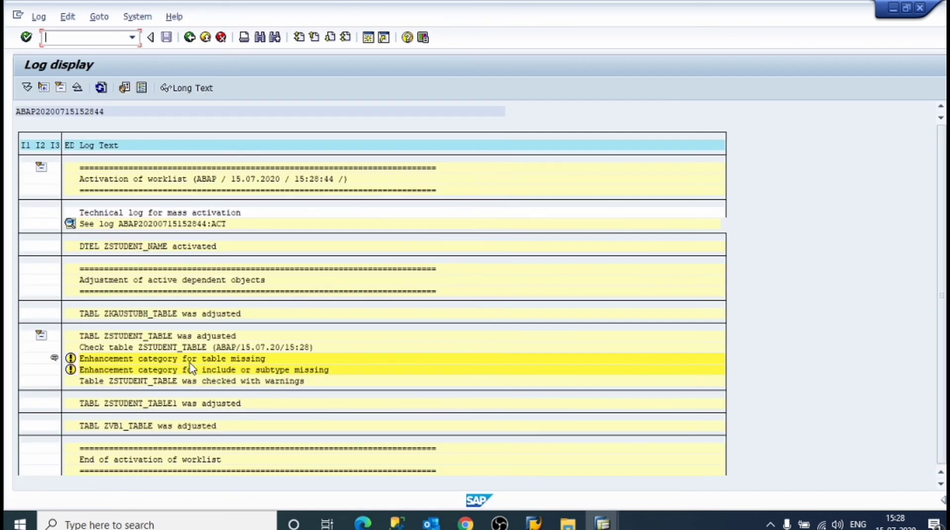
click(190, 38)
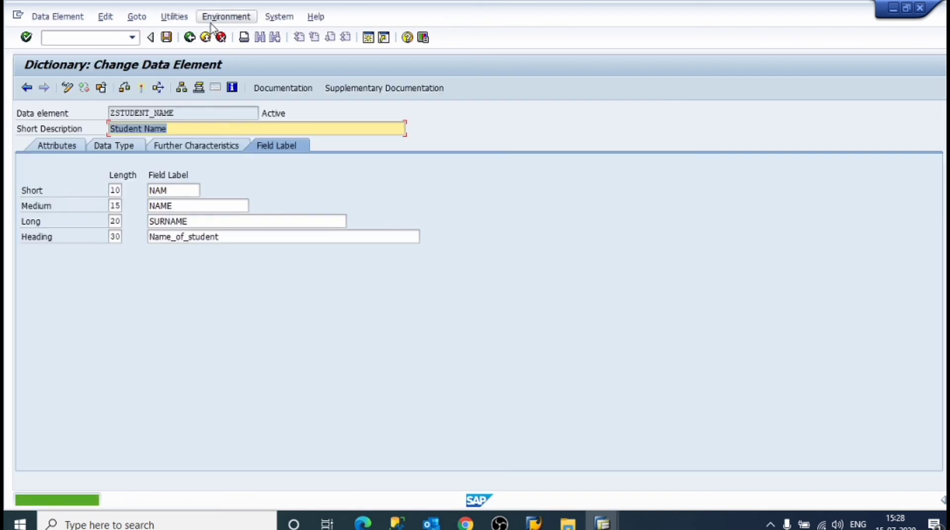
click(189, 38)
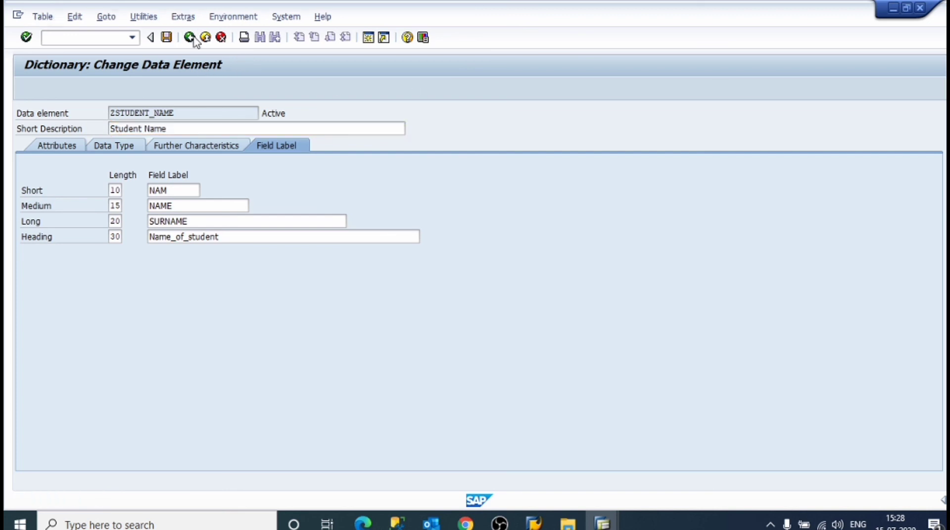
- Check the enhancement category of ZSTUDENT_TABLE1 and activate the table again
click(183, 17)
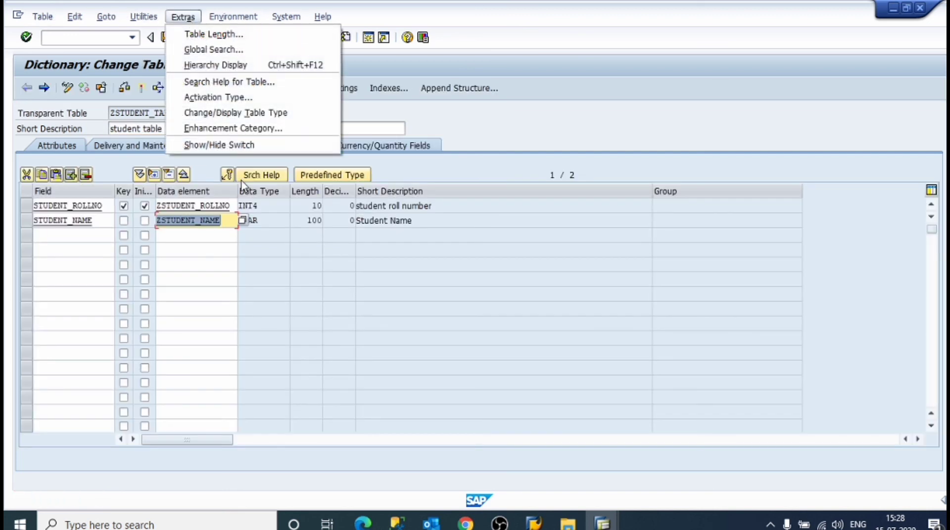
click(222, 129)
click(476, 330)
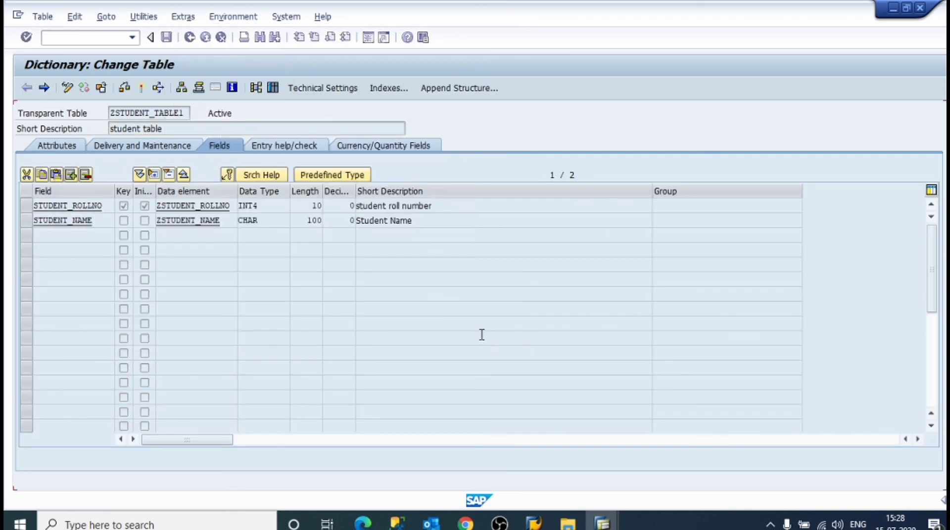
click(183, 17)
click(525, 145)
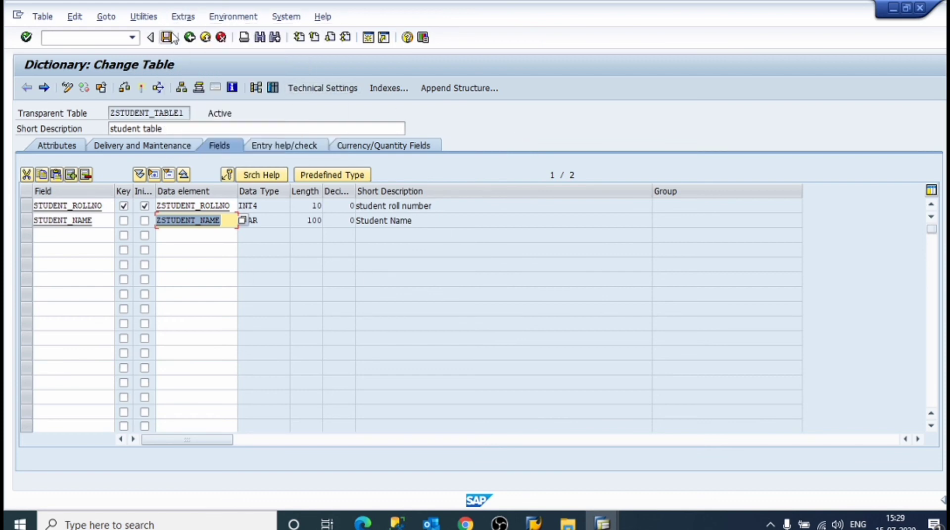
click(142, 96)
click(142, 89)
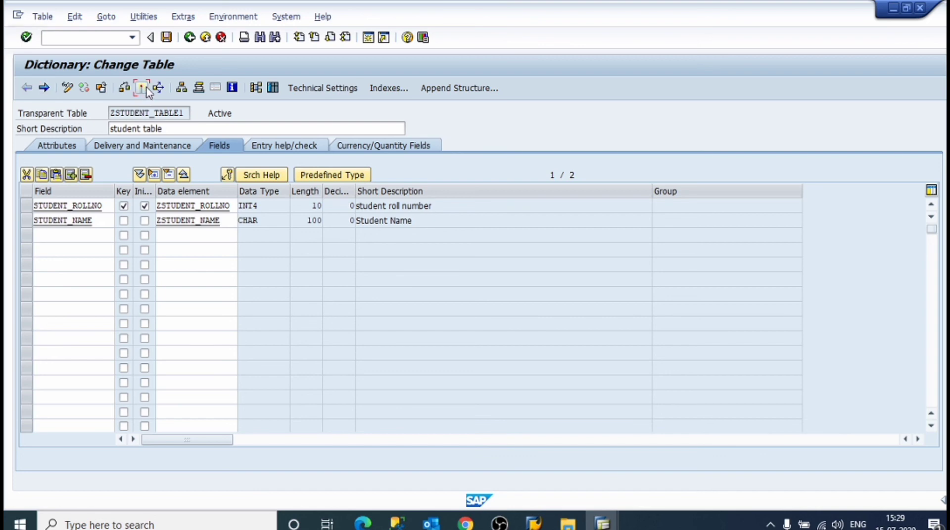
- Create and save an entry in ZSTUDENT_TABLE1 with roll number 1 and the student's name, and return to the table definition
click(183, 17)
mouse_move(218, 19)
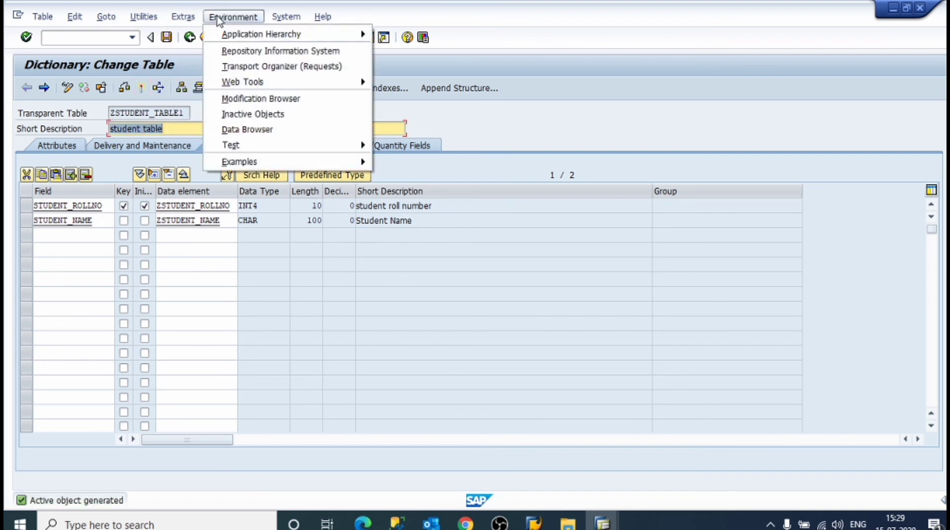
click(153, 22)
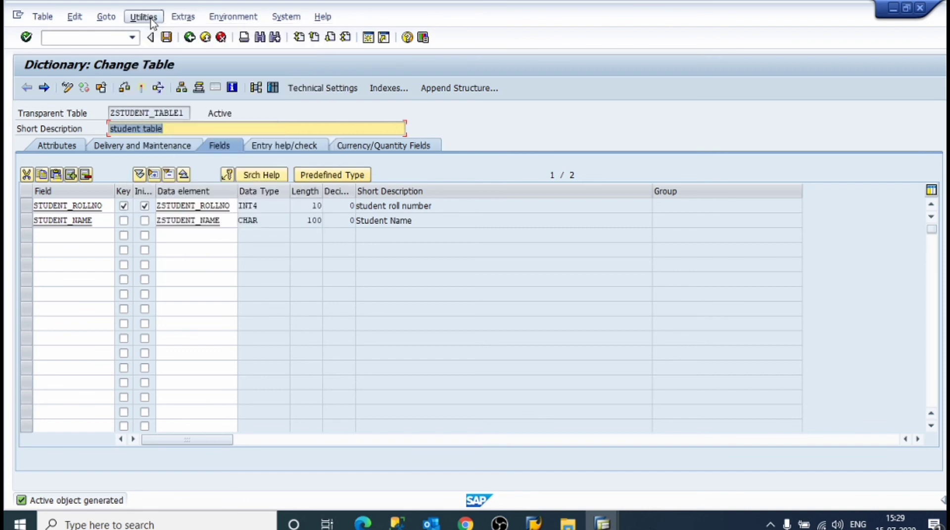
click(153, 22)
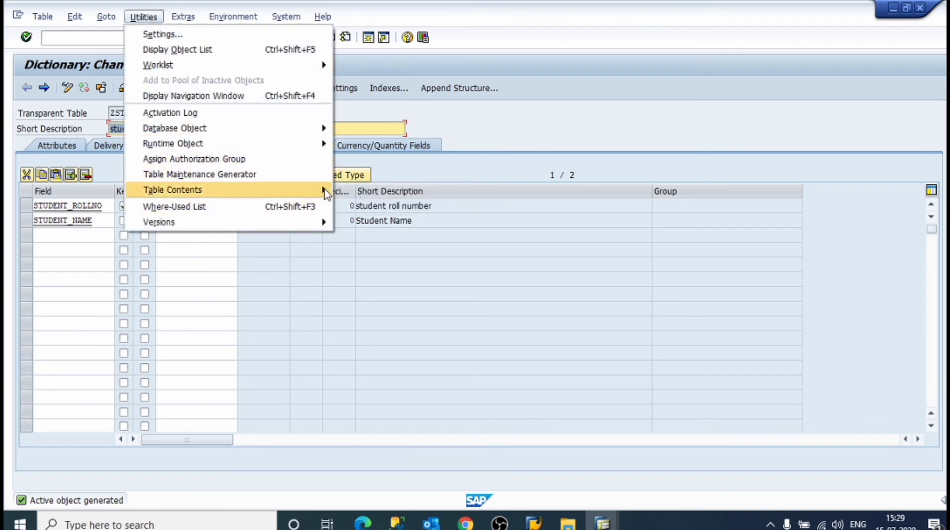
mouse_move(326, 191)
click(349, 204)
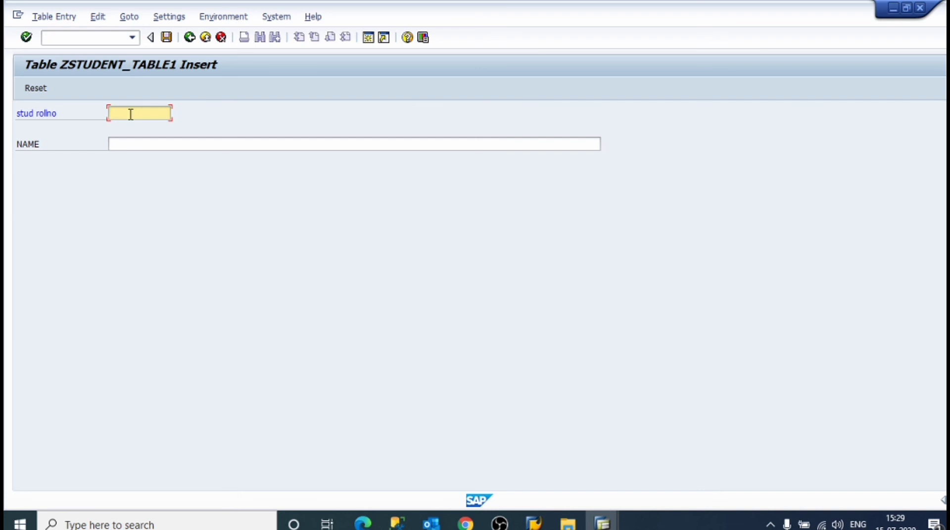
click(141, 143)
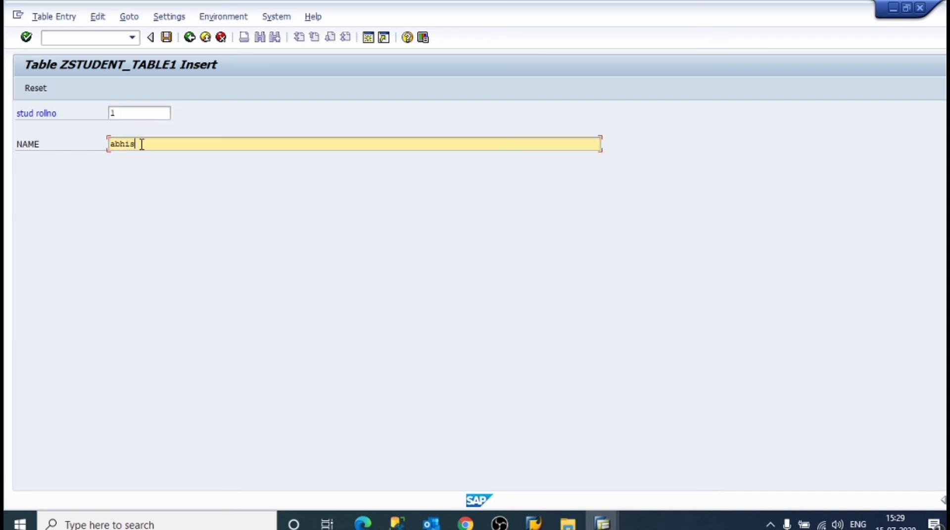
click(173, 40)
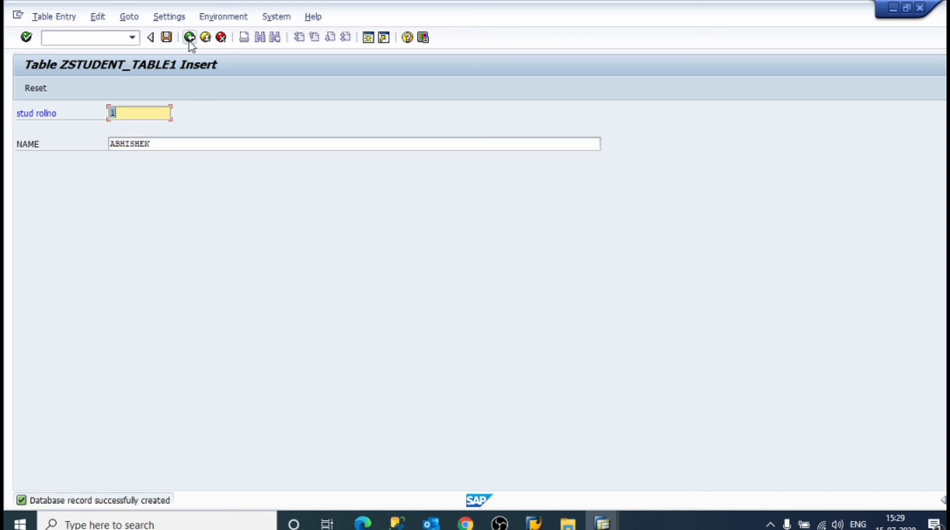
click(190, 40)
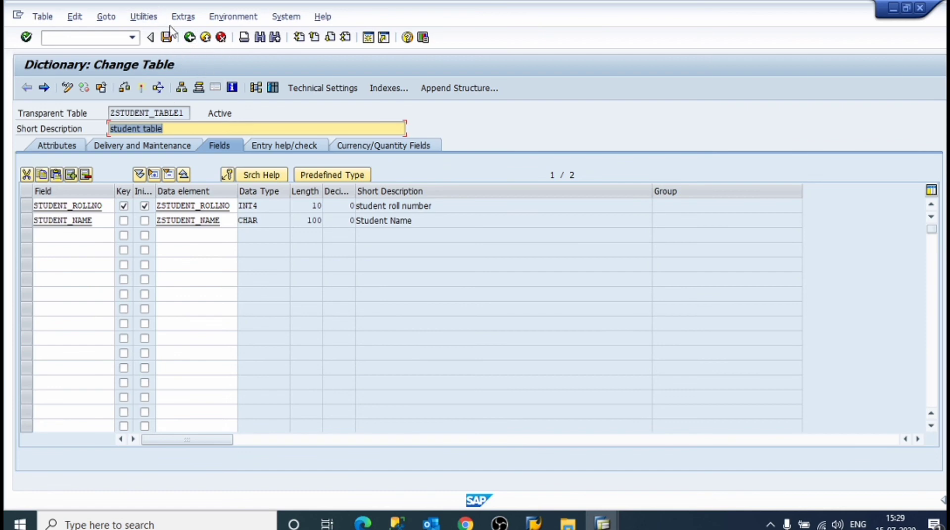
- Create and save a second entry in ZSTUDENT_TABLE1 with roll number 2 and the student's name, and return to the table definition
click(151, 17)
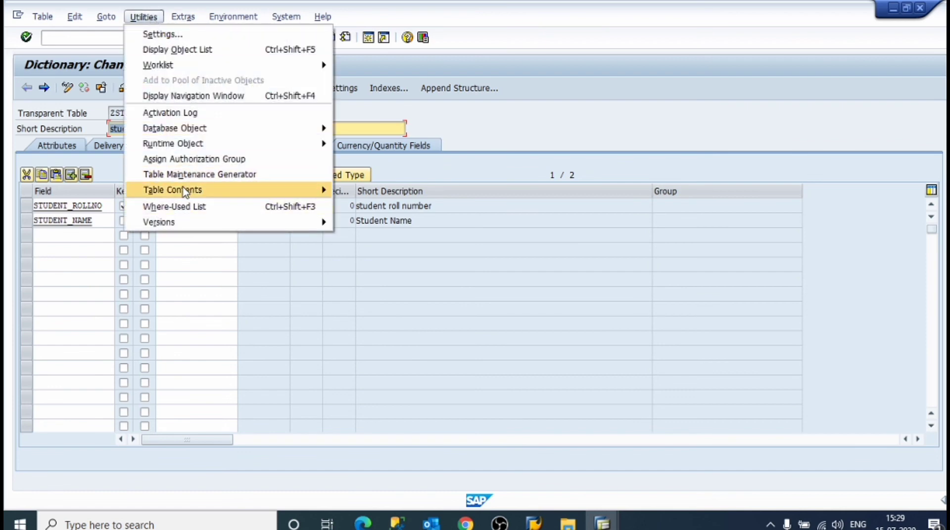
mouse_move(254, 191)
click(354, 211)
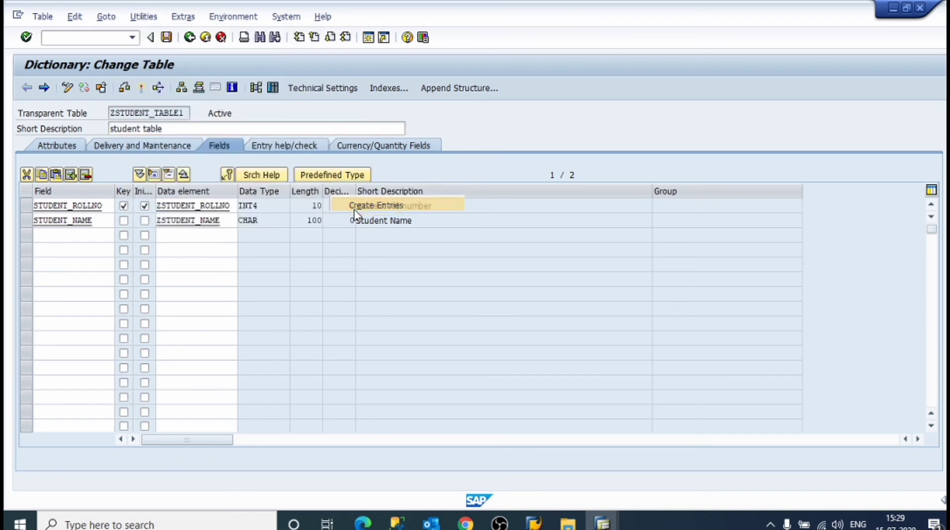
text(2)
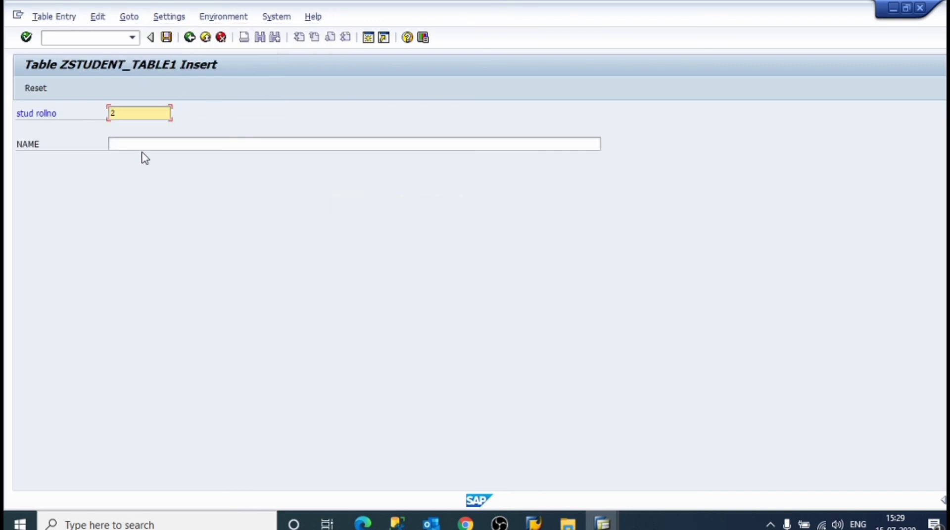
click(144, 145)
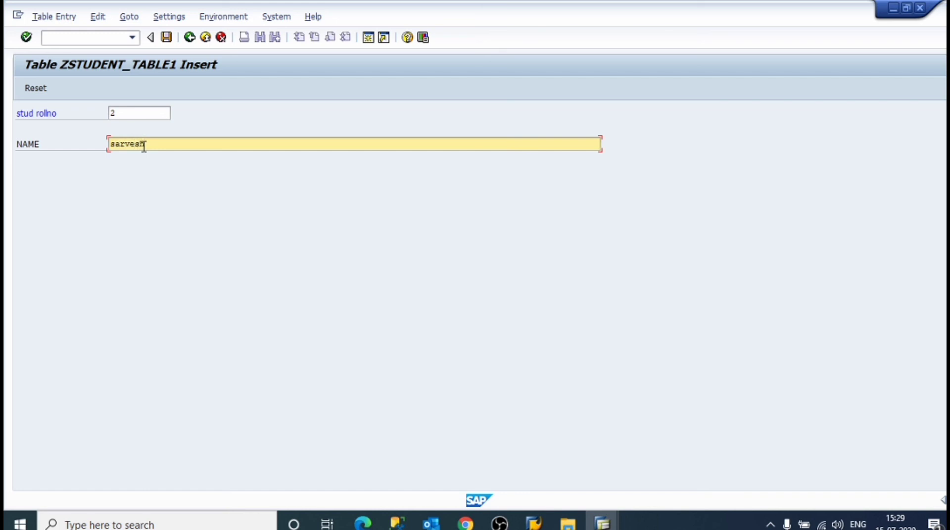
click(166, 37)
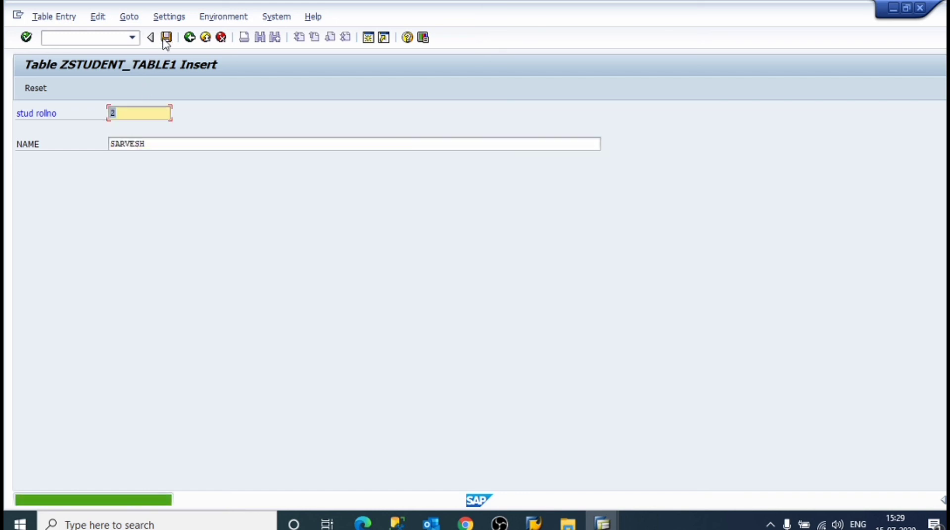
click(189, 37)
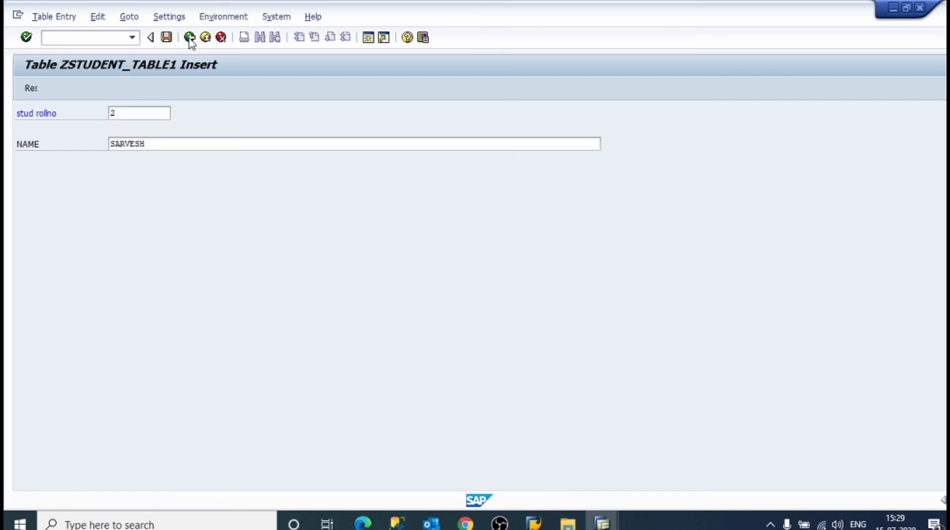
- Display the contents of ZSTUDENT_TABLE1 in the Data Browser without restricting the roll number or name selection
click(158, 19)
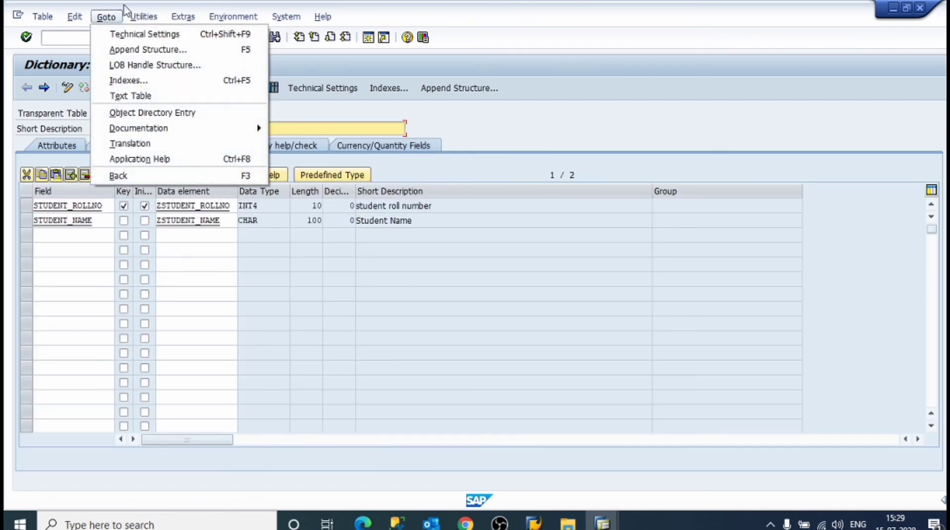
mouse_move(176, 190)
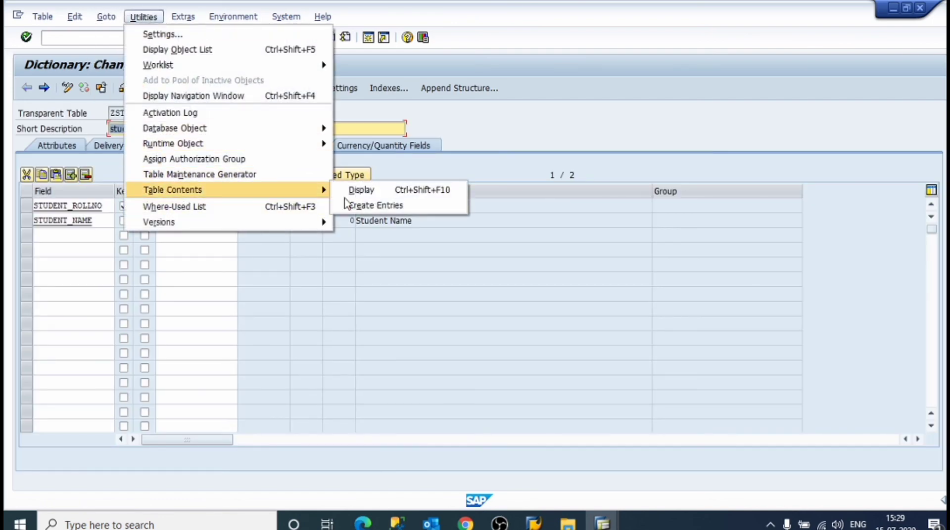
click(360, 191)
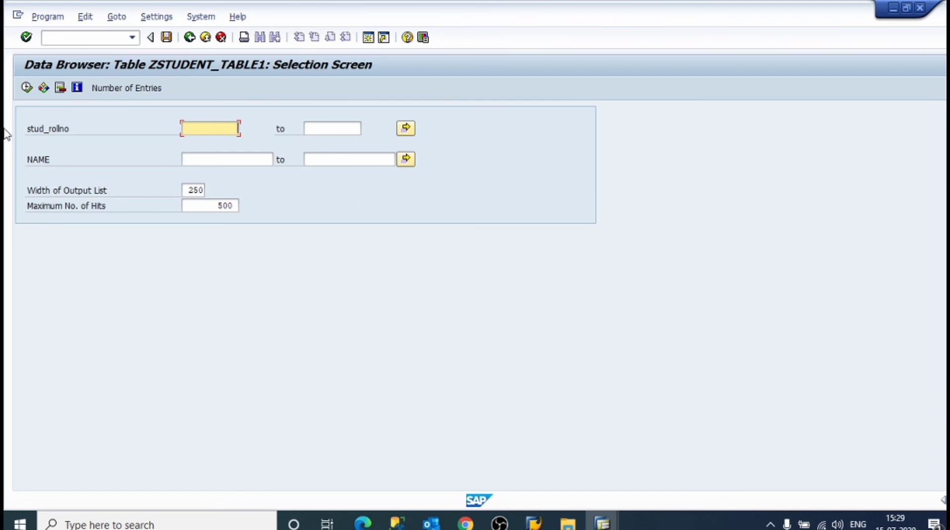
click(27, 88)
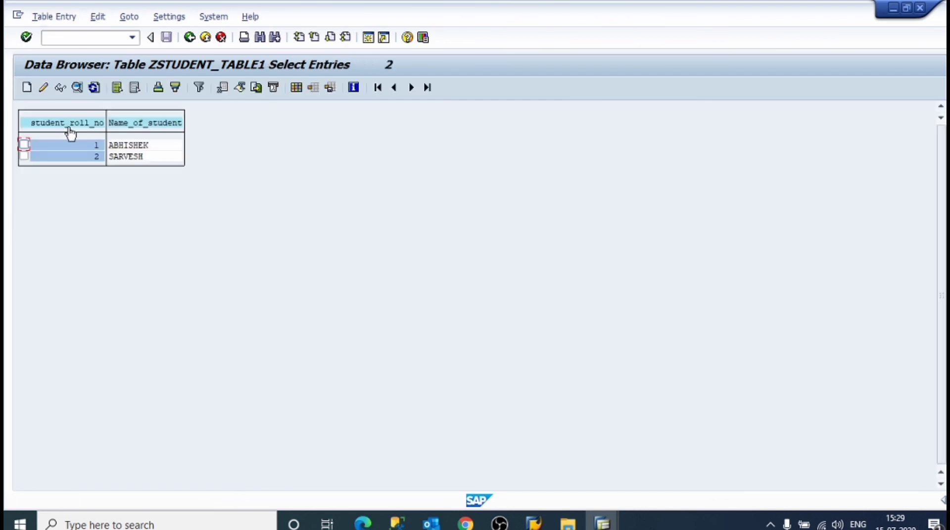